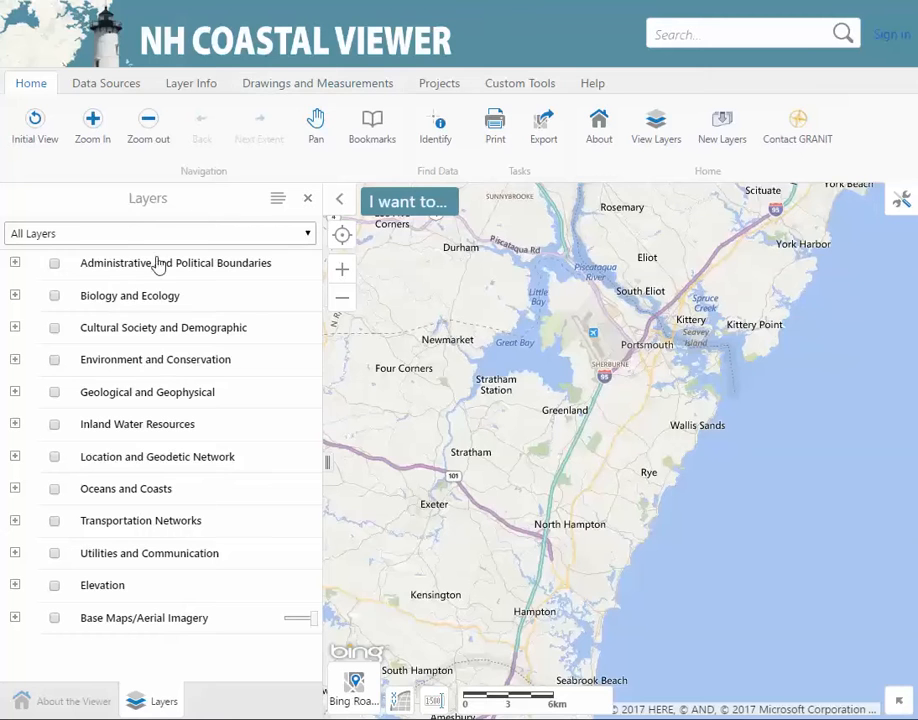
Turn on the Environment and Conservation group and its Conservation and Public Lands layer
left_click(54, 360)
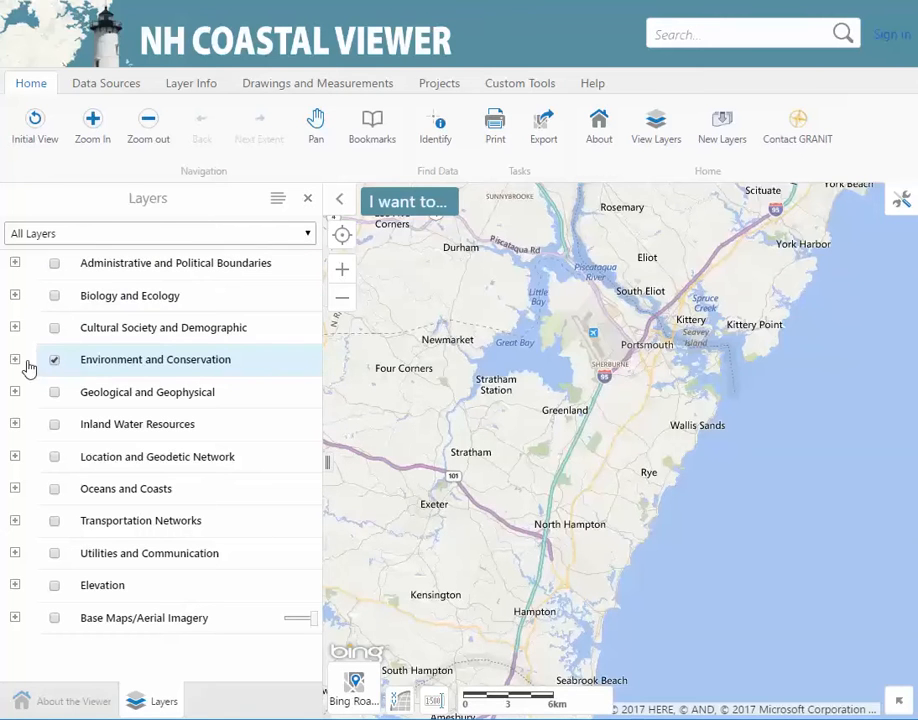
left_click(15, 359)
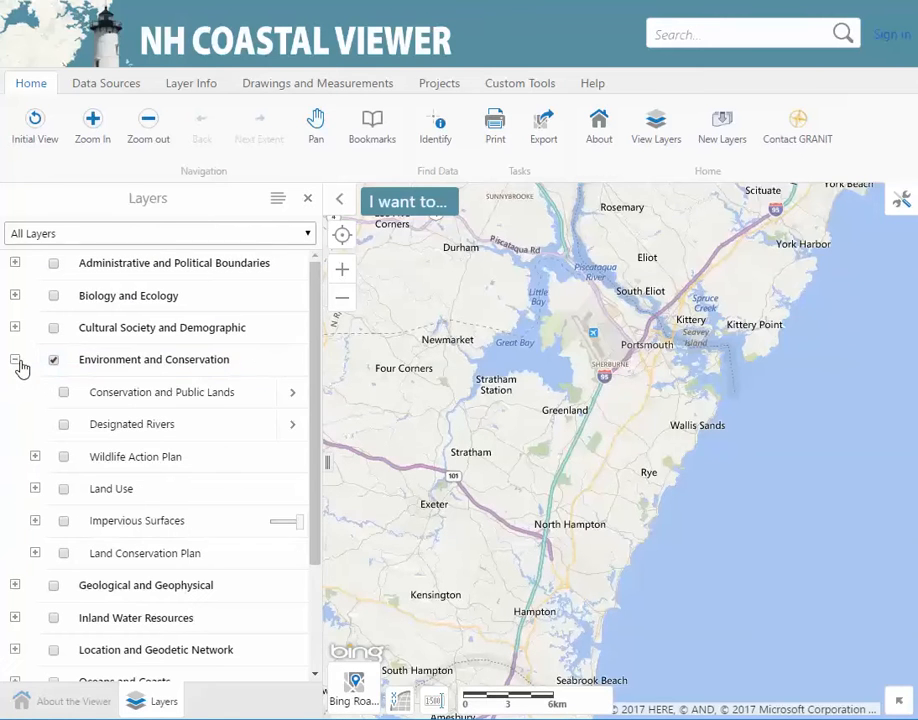
left_click(65, 394)
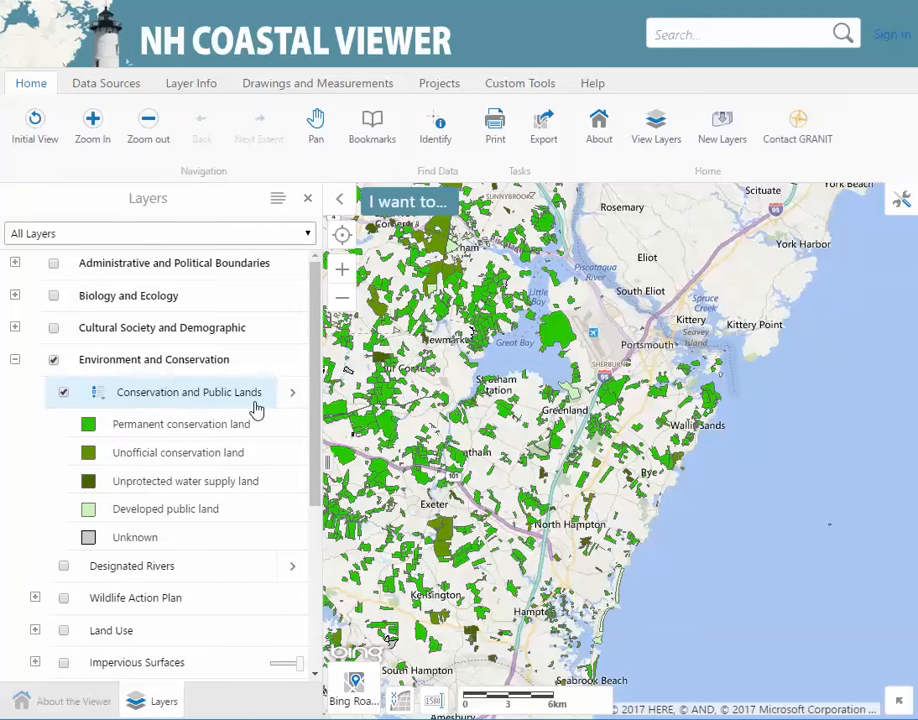
Turn on the Geological and Geophysical group and its Soil Series layer
left_click_drag(316, 410, 299, 582)
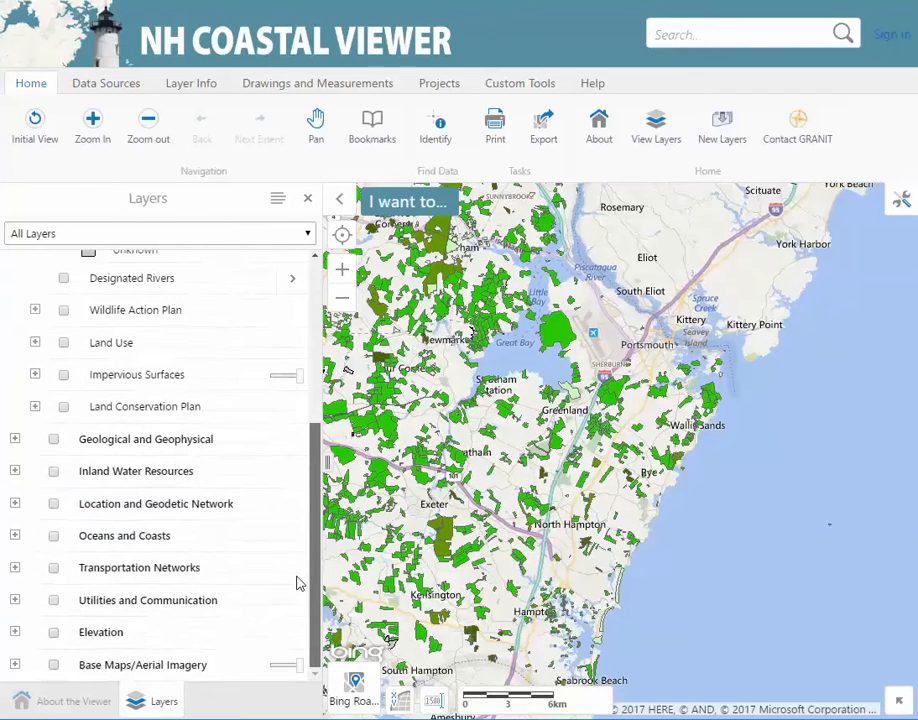
left_click(54, 439)
left_click(15, 440)
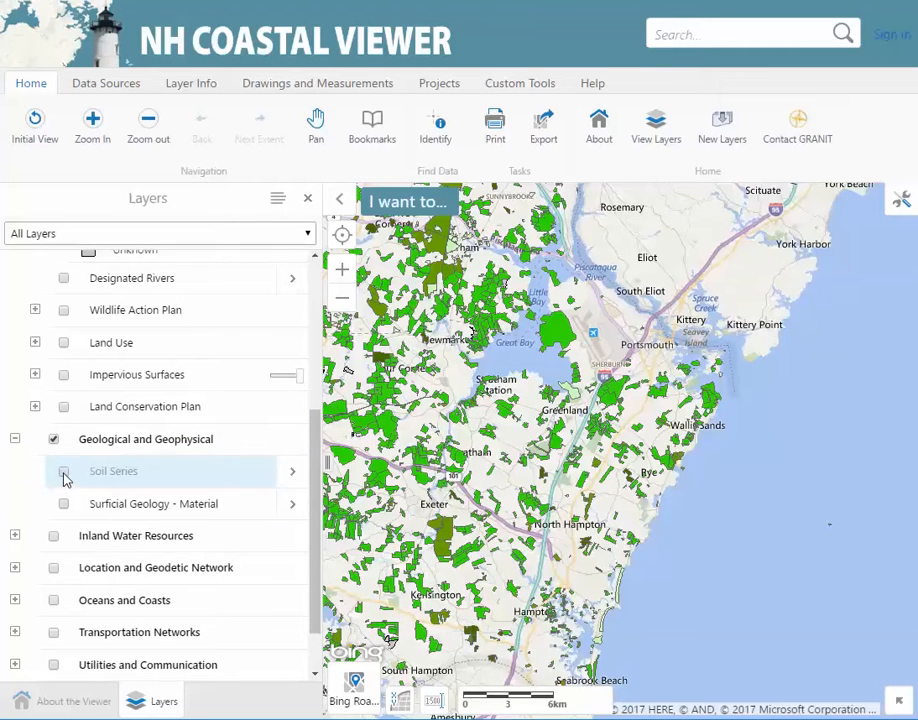
left_click(63, 472)
Zoom into the coast between Wallis Sands and Rye, then switch to Identify mode
left_click(96, 138)
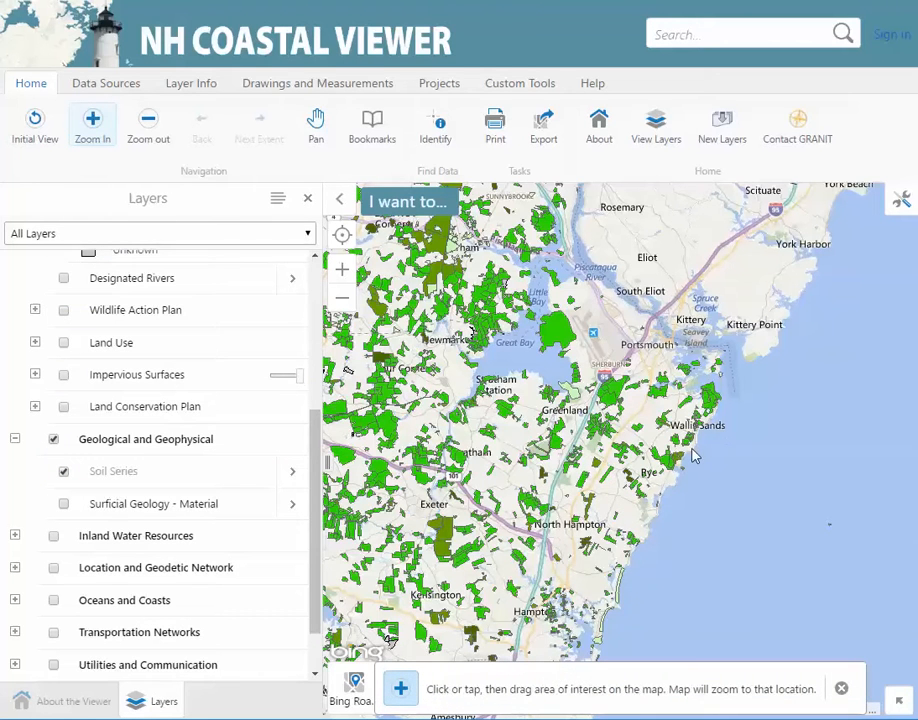
left_click_drag(692, 448, 658, 486)
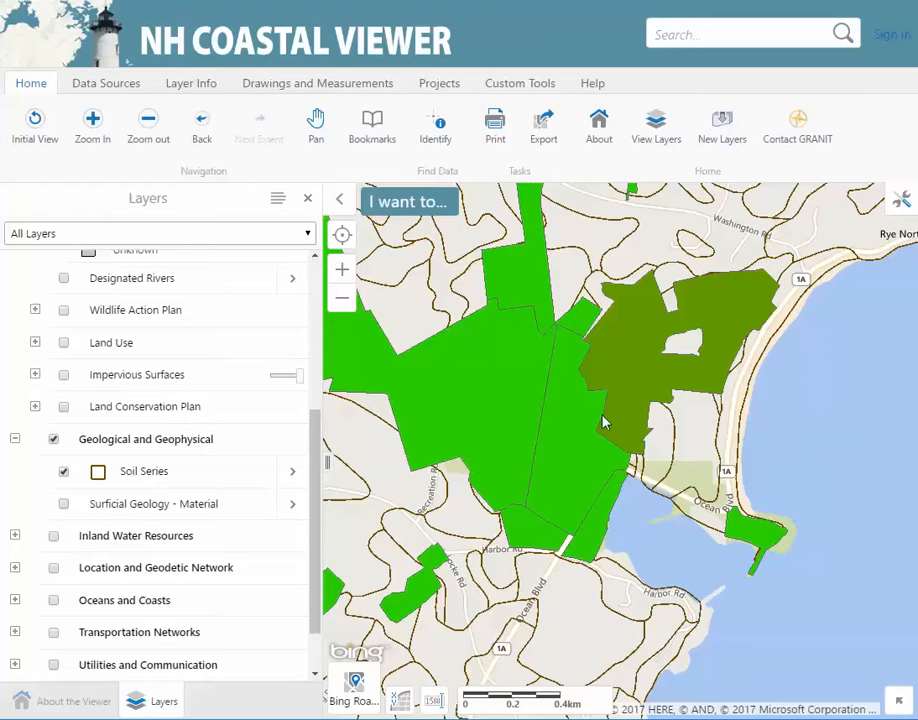
left_click(434, 140)
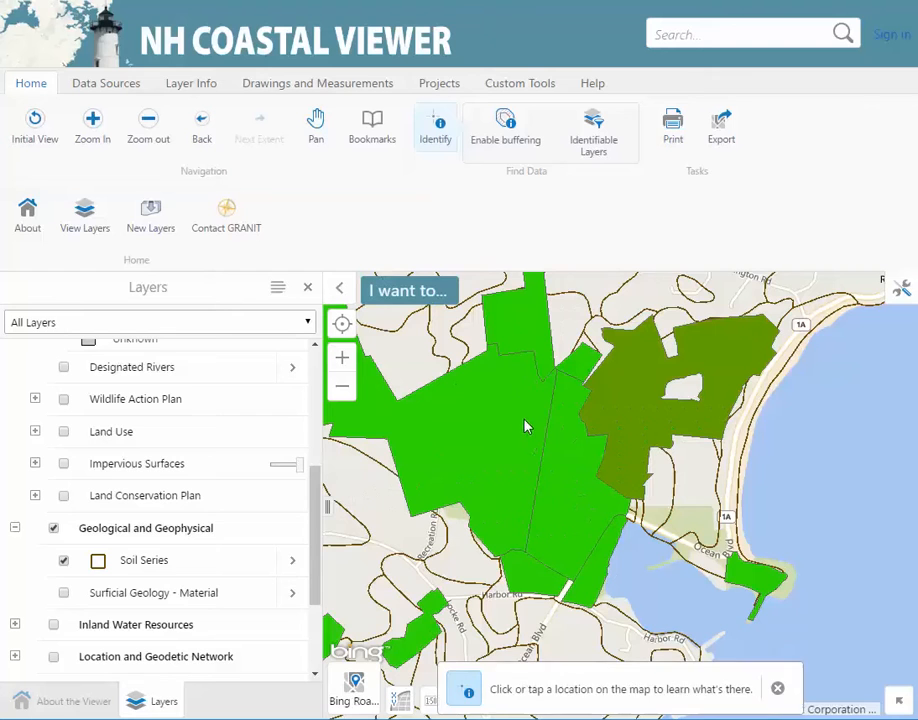
Identify the green Rye Harbor State Park parcel, reviewing its Soil Series and Conservation results
left_click(567, 494)
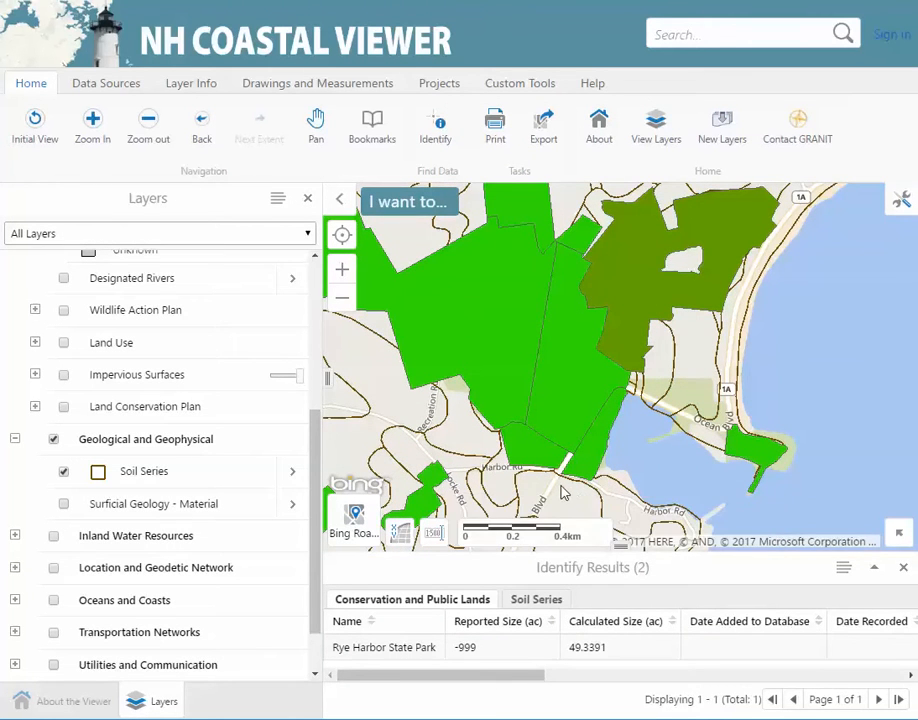
left_click(550, 611)
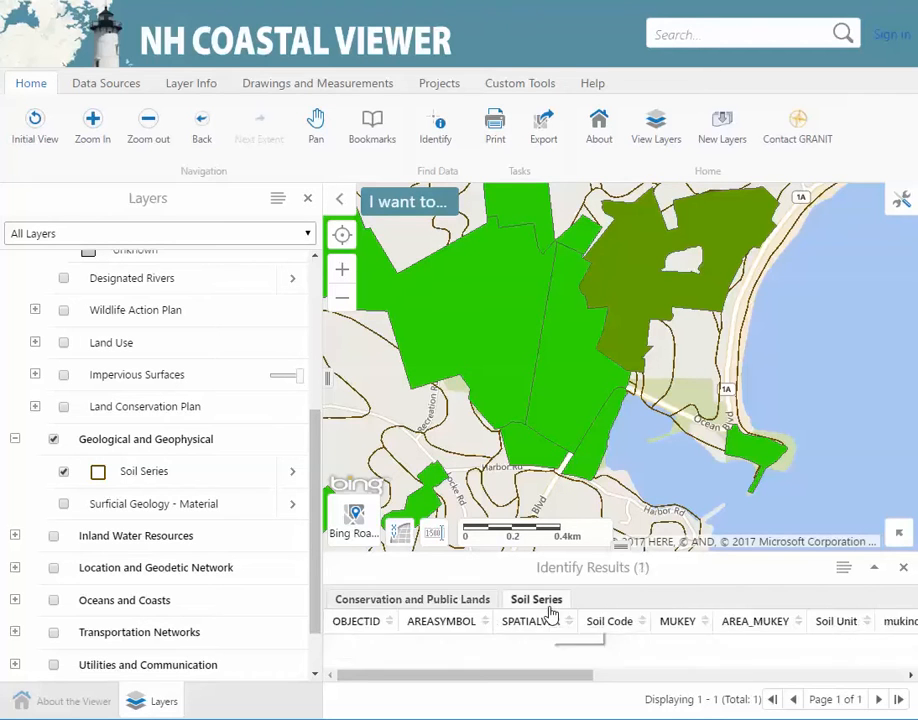
left_click(480, 610)
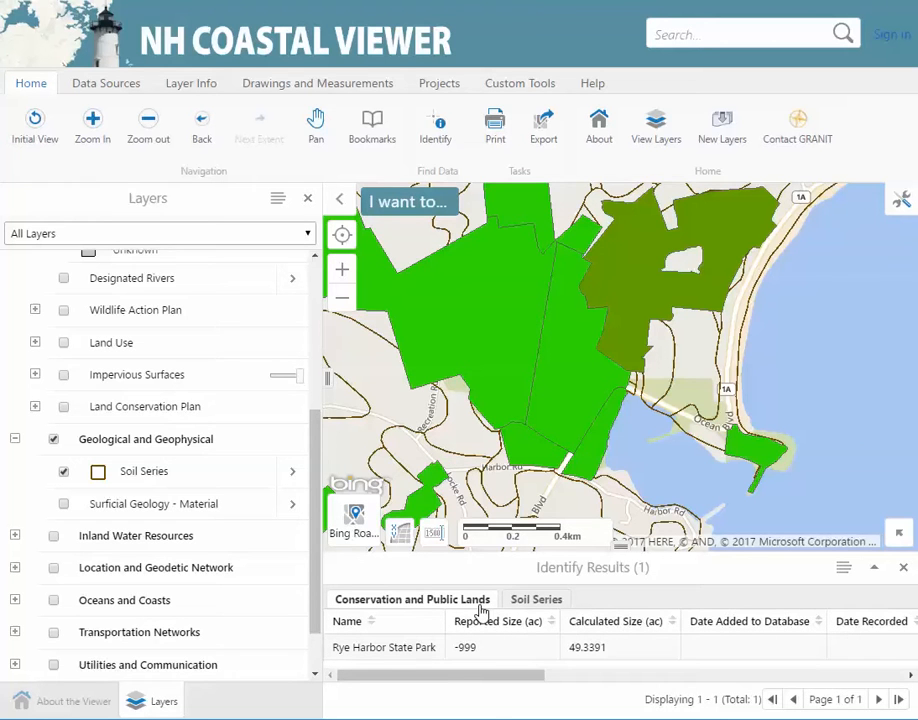
left_click(844, 568)
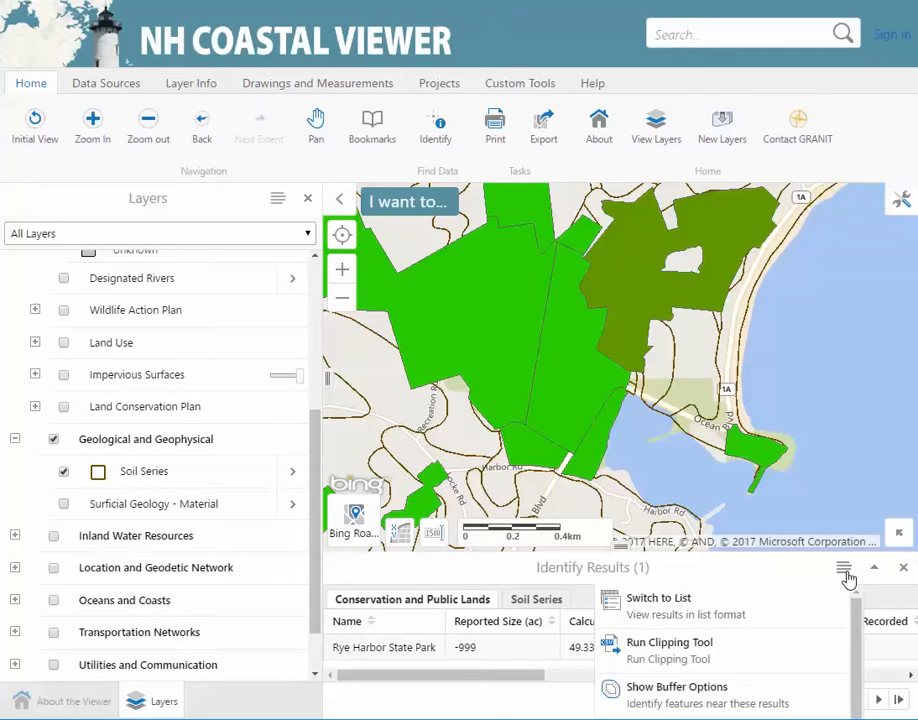
Run the Clipping Tool: source Conservation and Public Lands, target Soil Series, grouped by Soil Code
left_click(819, 655)
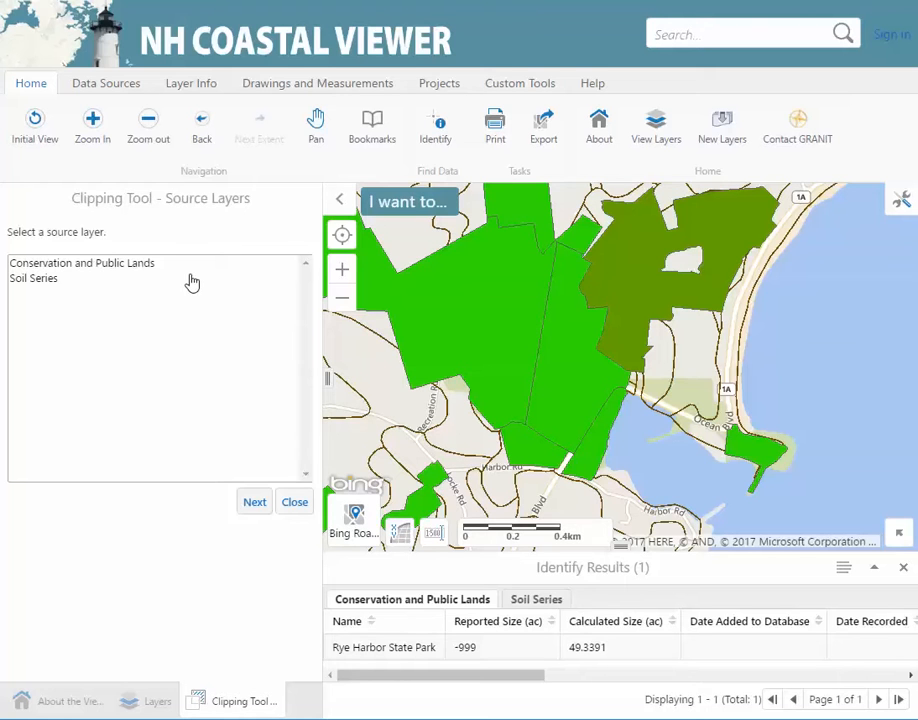
left_click(146, 267)
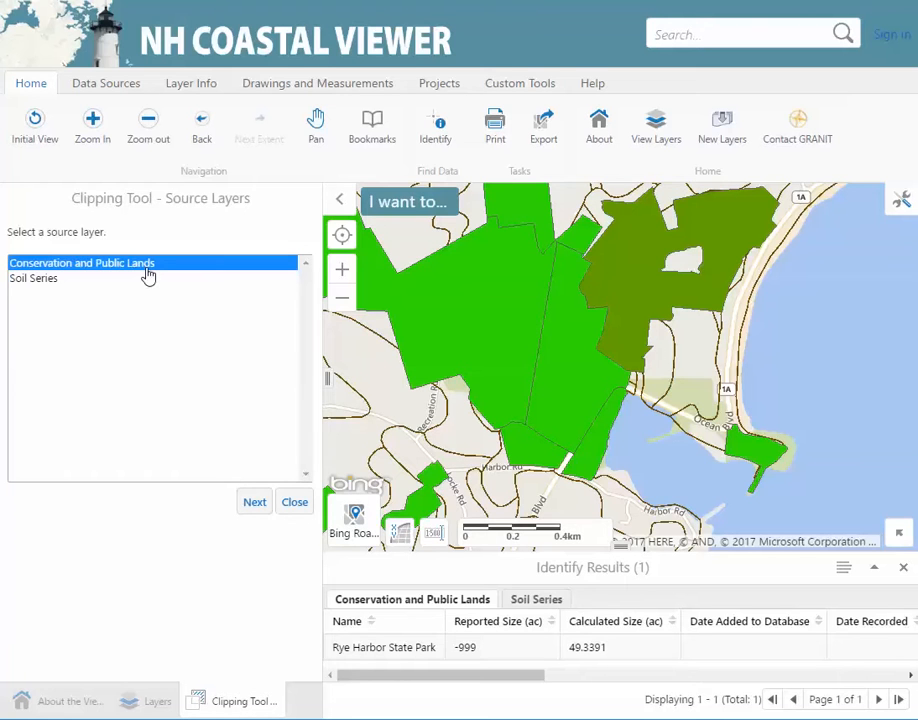
left_click(254, 502)
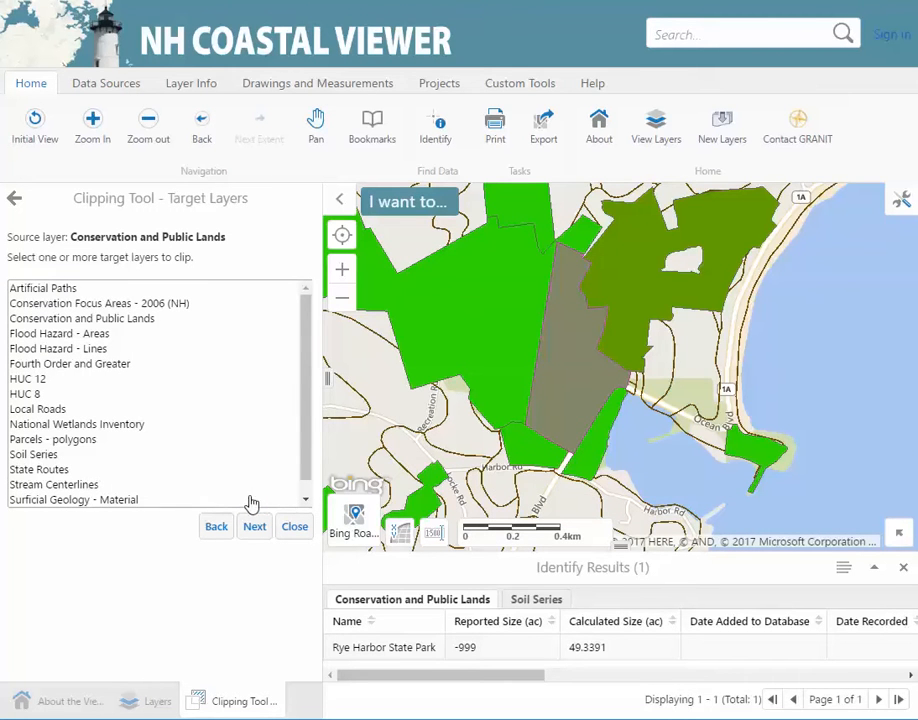
left_click(60, 456)
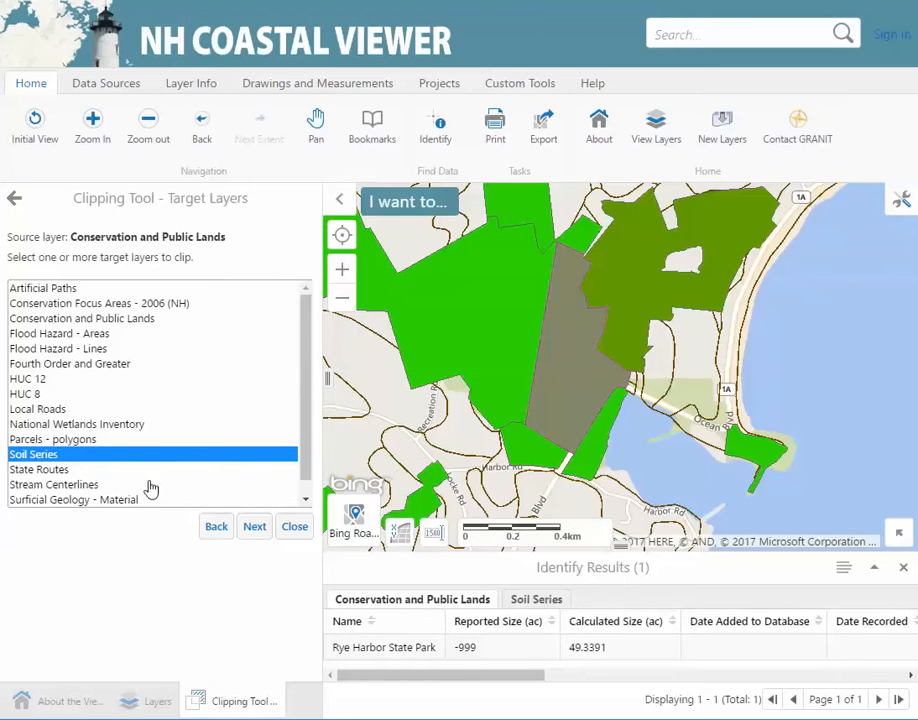
left_click(254, 527)
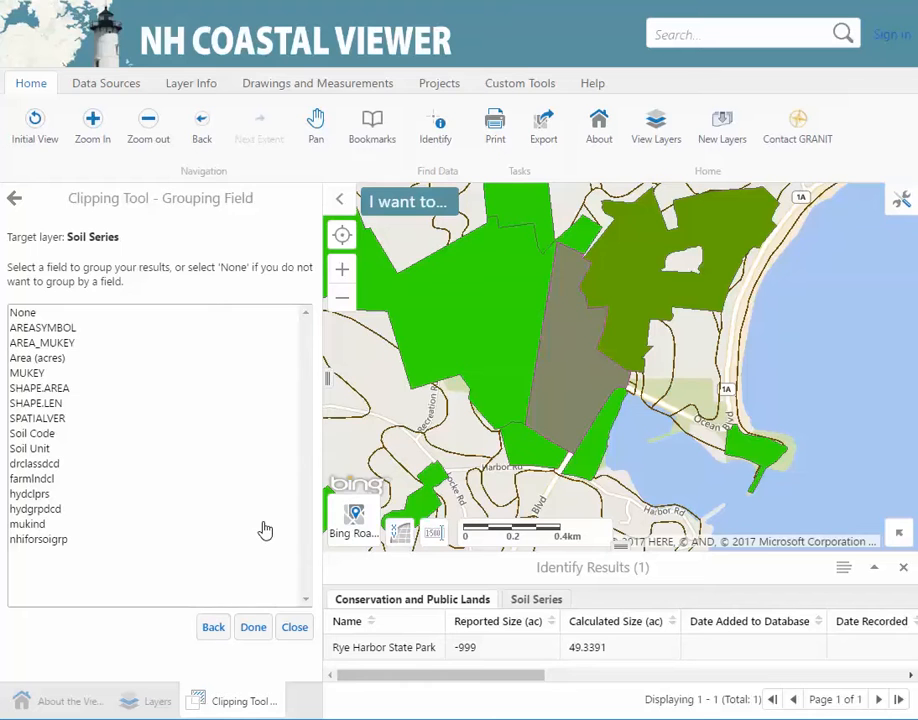
left_click(55, 437)
left_click(253, 628)
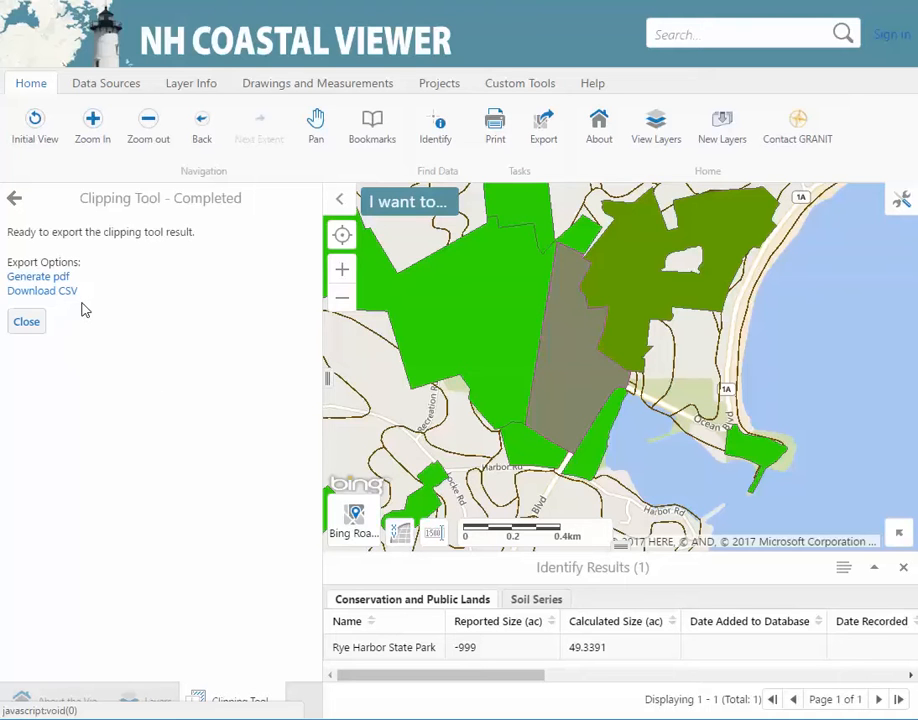
Generate the clipping report PDF, download it, and open the downloaded file
left_click(67, 277)
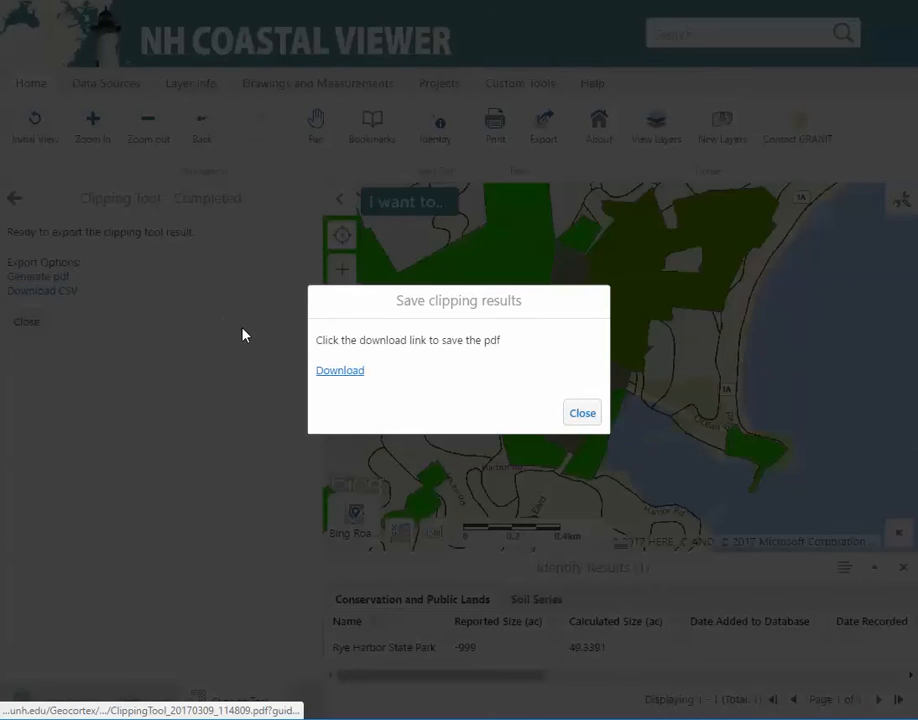
left_click(340, 371)
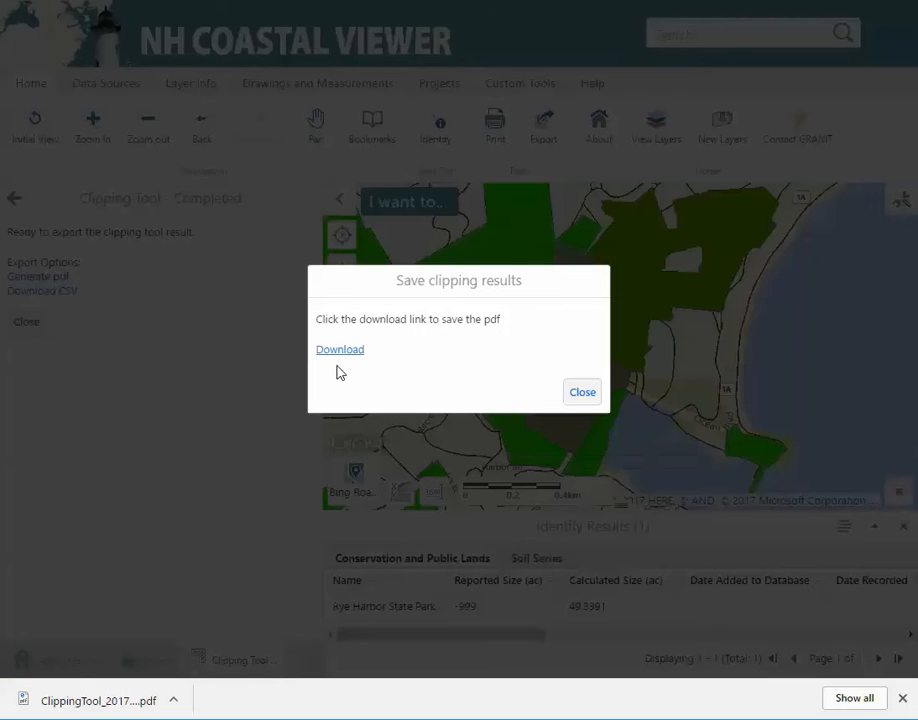
left_click(109, 704)
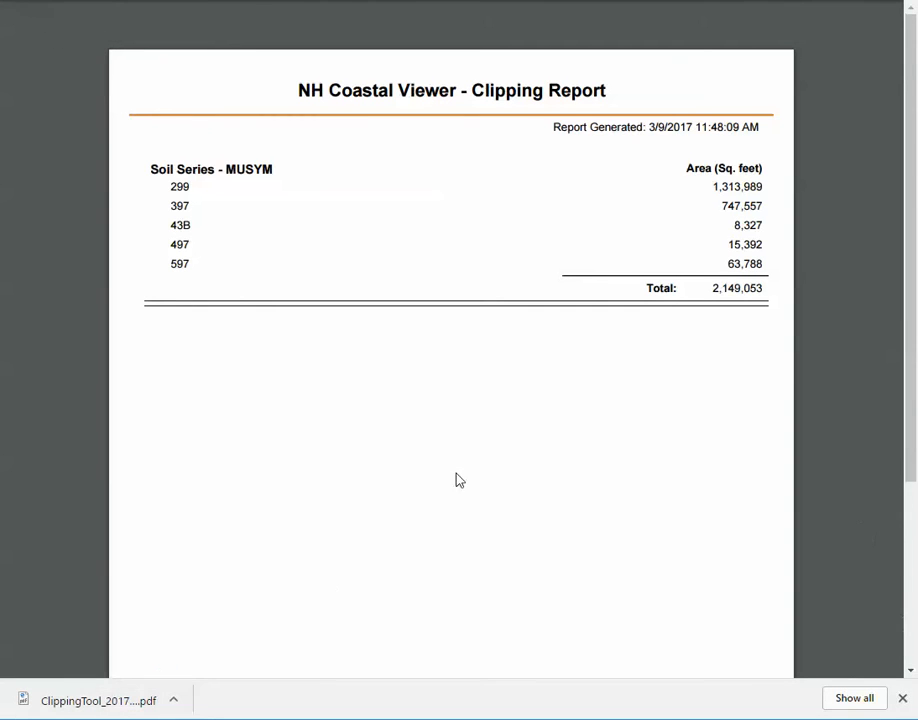
Read the report's soil areas by code, totalling 2,149,053 sq ft, then return to NH Coastal Viewer
mouse_move(783, 73)
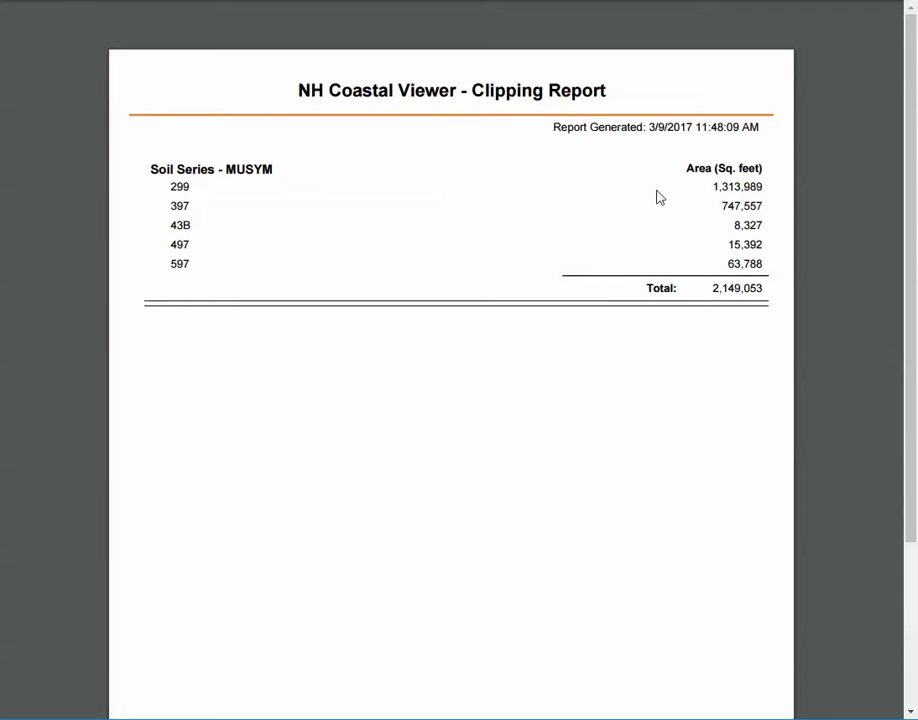
mouse_move(416, 25)
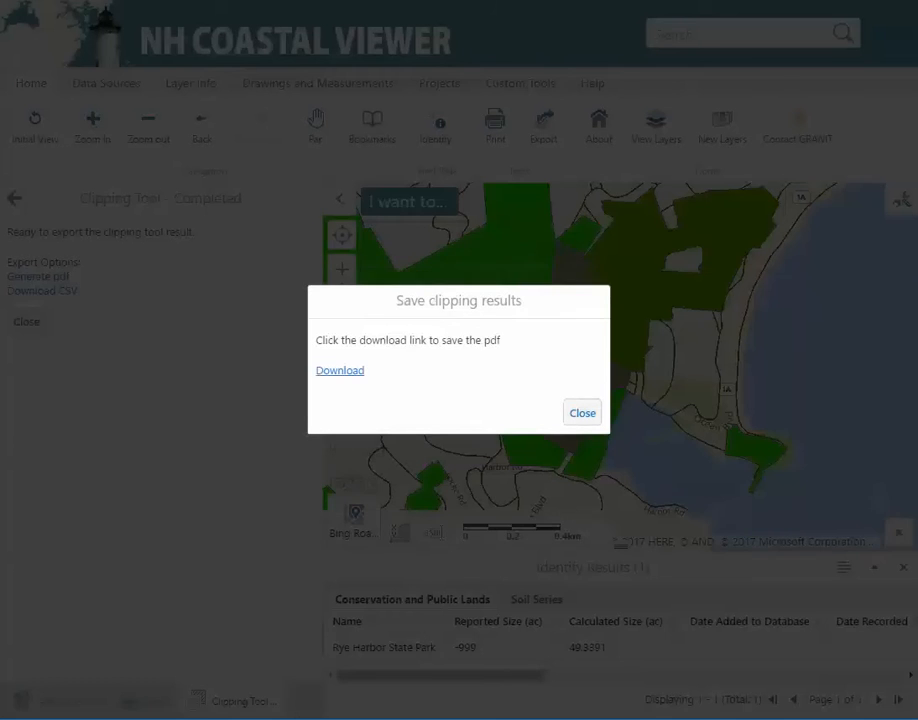
Close the Save clipping results dialog, the Clipping Tool panel, and Identify Results
left_click(583, 415)
left_click(29, 324)
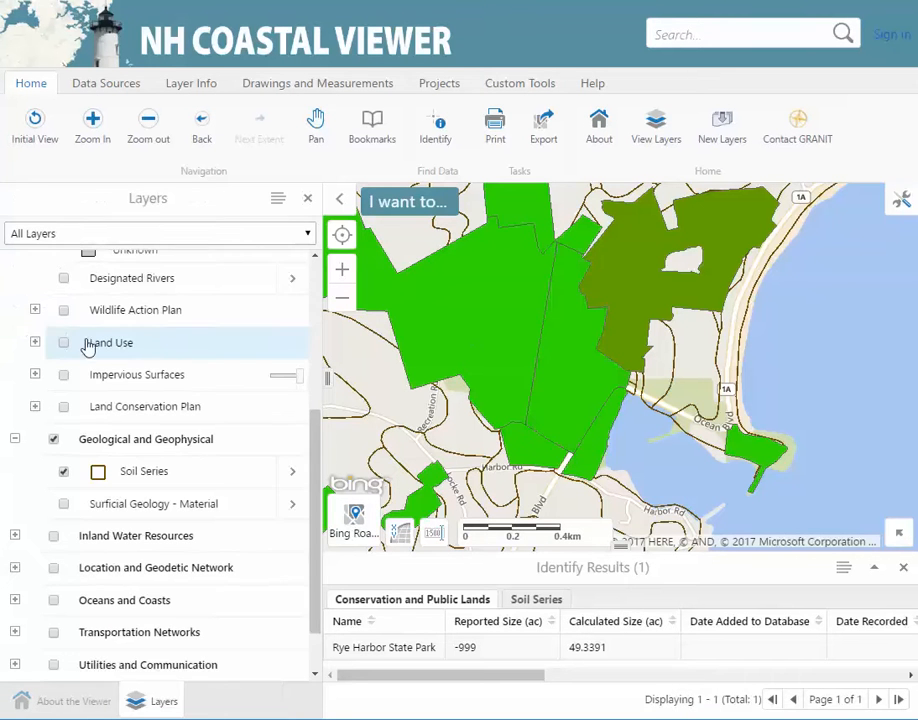
left_click(903, 568)
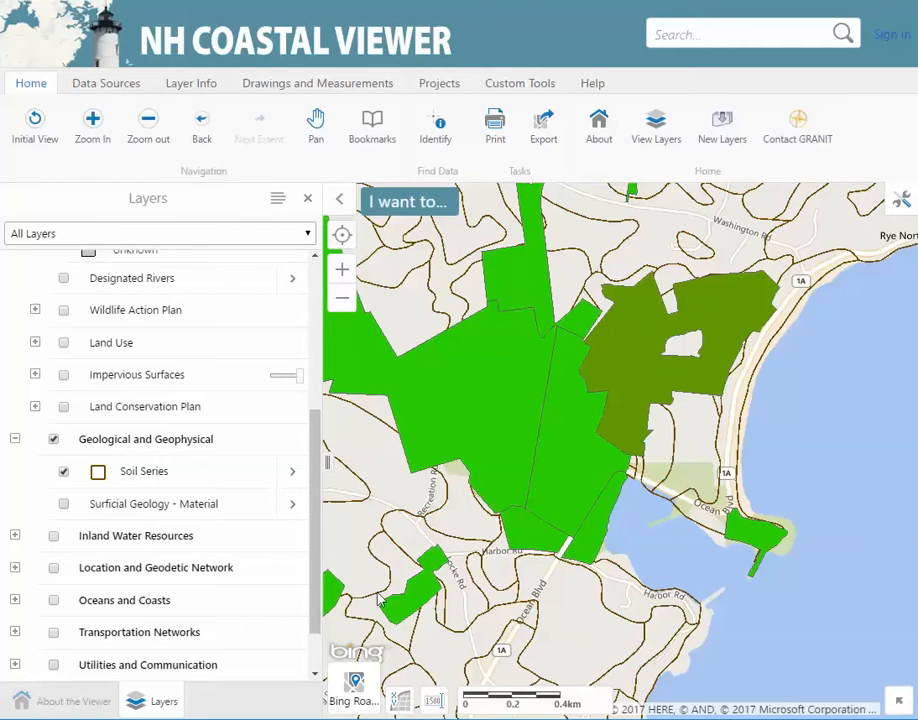
Switch on the Inland Water Resources group and its Dam Inventory layer
left_click(54, 540)
left_click(15, 536)
left_click(64, 569)
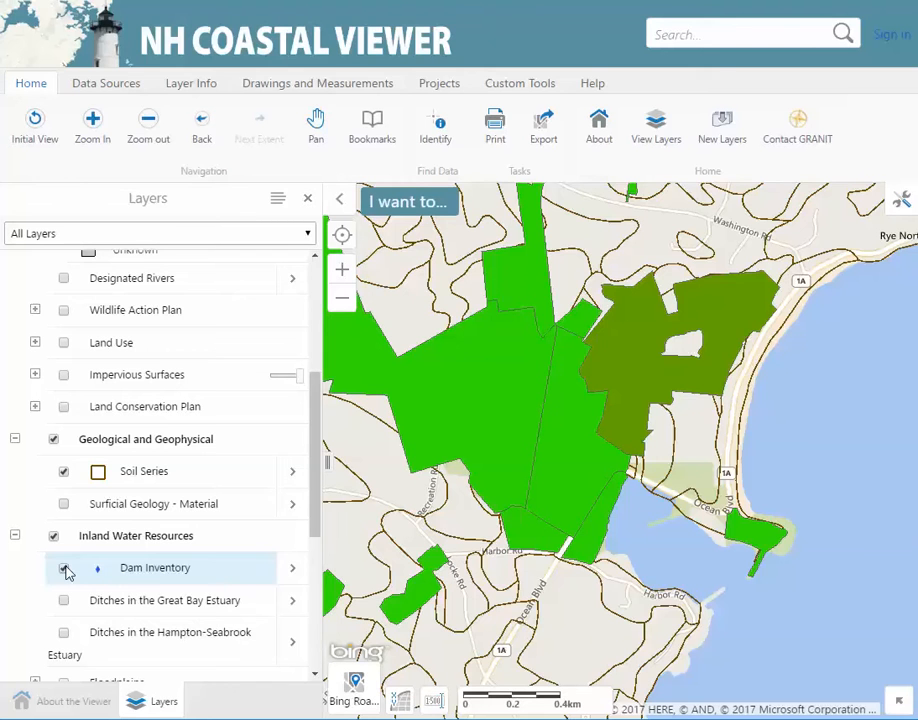
left_click(205, 90)
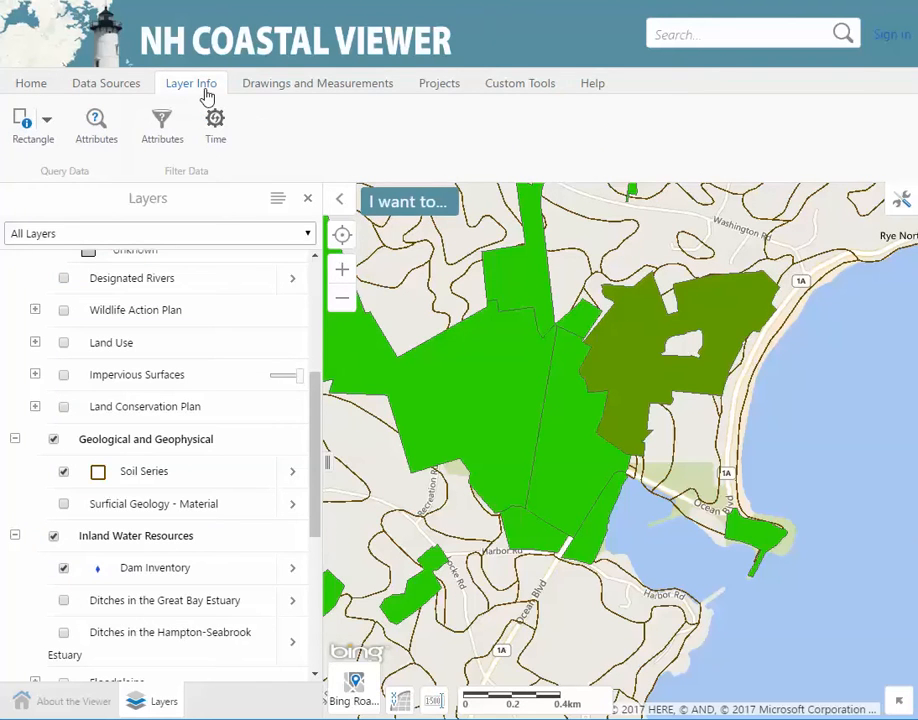
Run an attribute query on City/Town where NAME contains Portsmouth
left_click(106, 134)
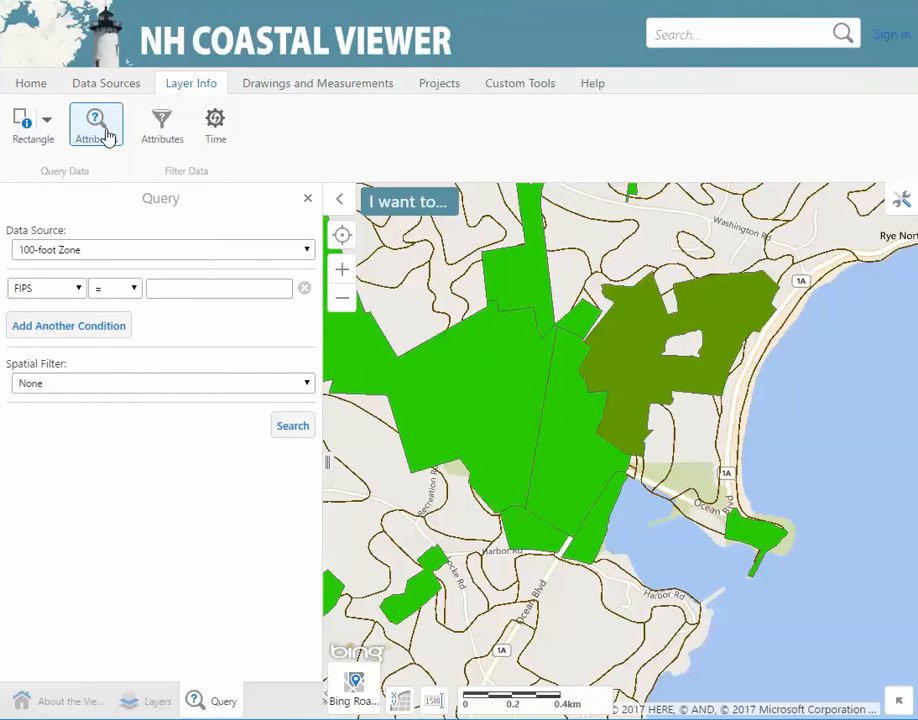
left_click(309, 251)
left_click_drag(307, 292, 311, 347)
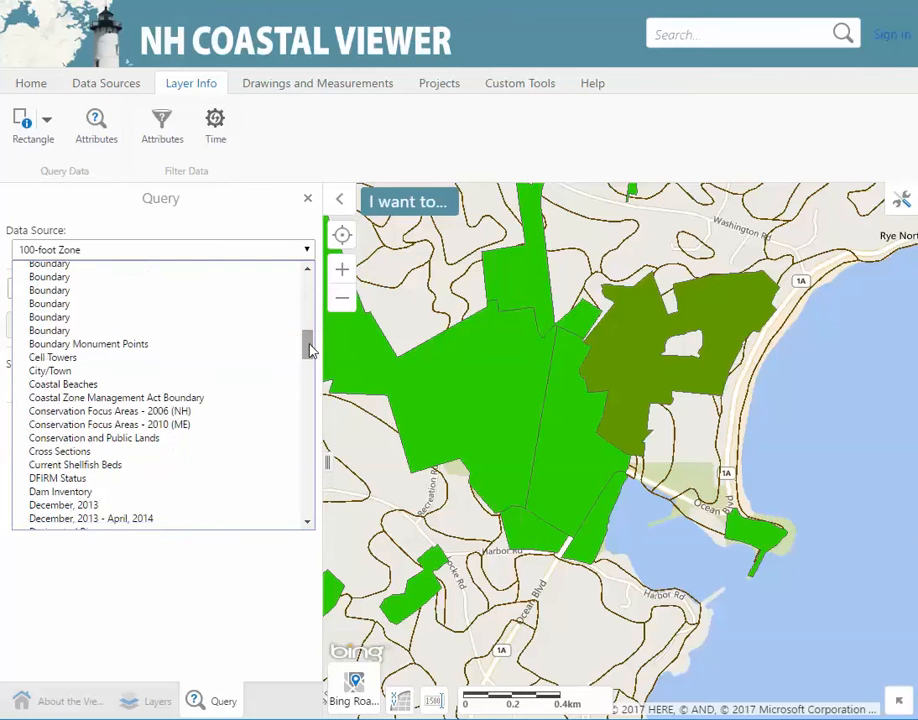
left_click(138, 378)
left_click(64, 289)
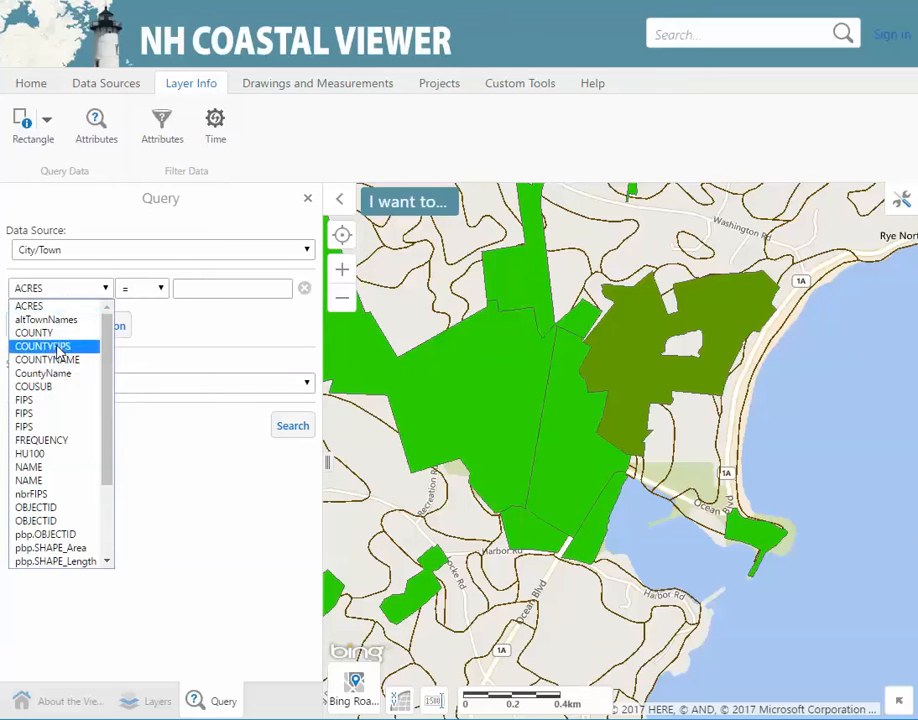
left_click(49, 467)
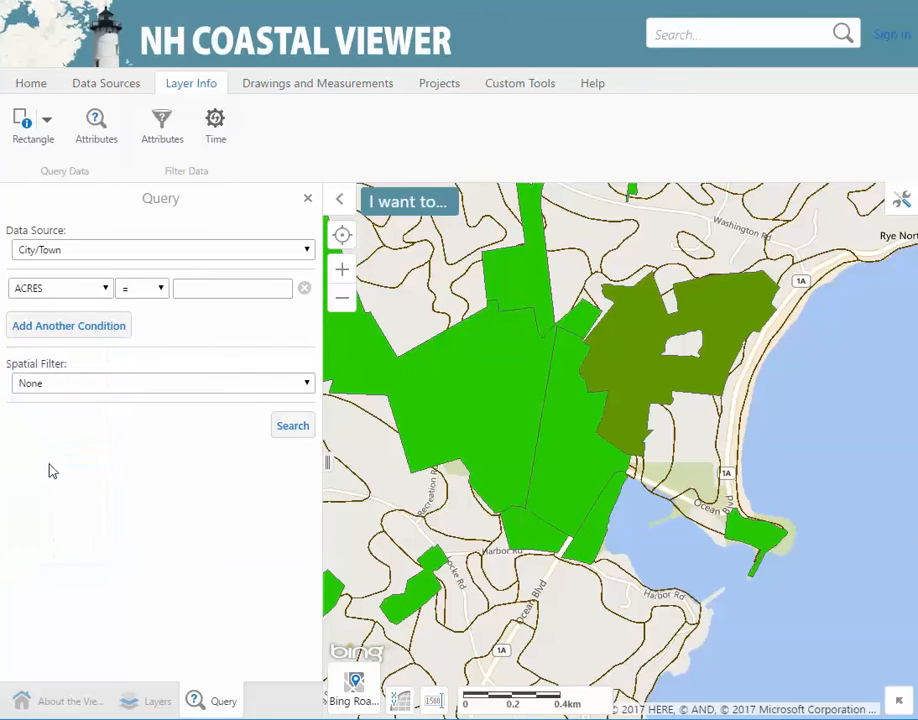
left_click(234, 288)
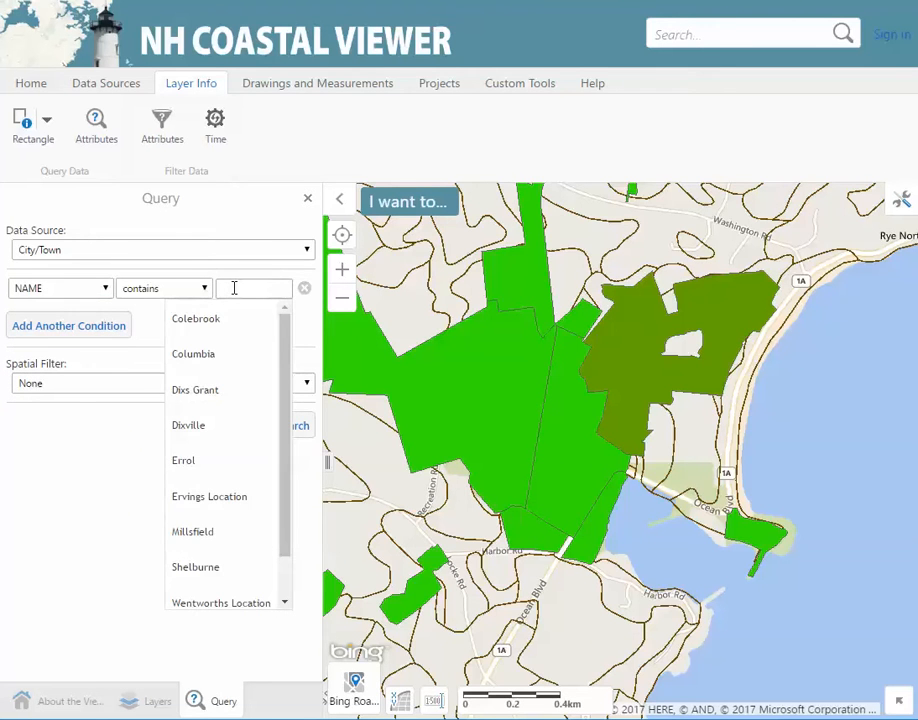
type("Por")
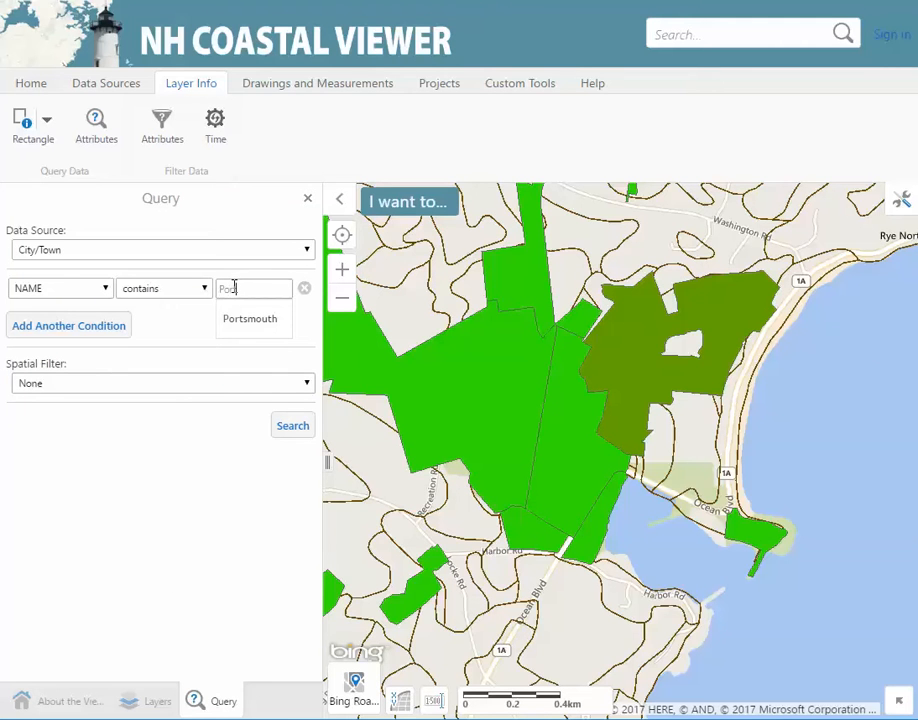
type("t")
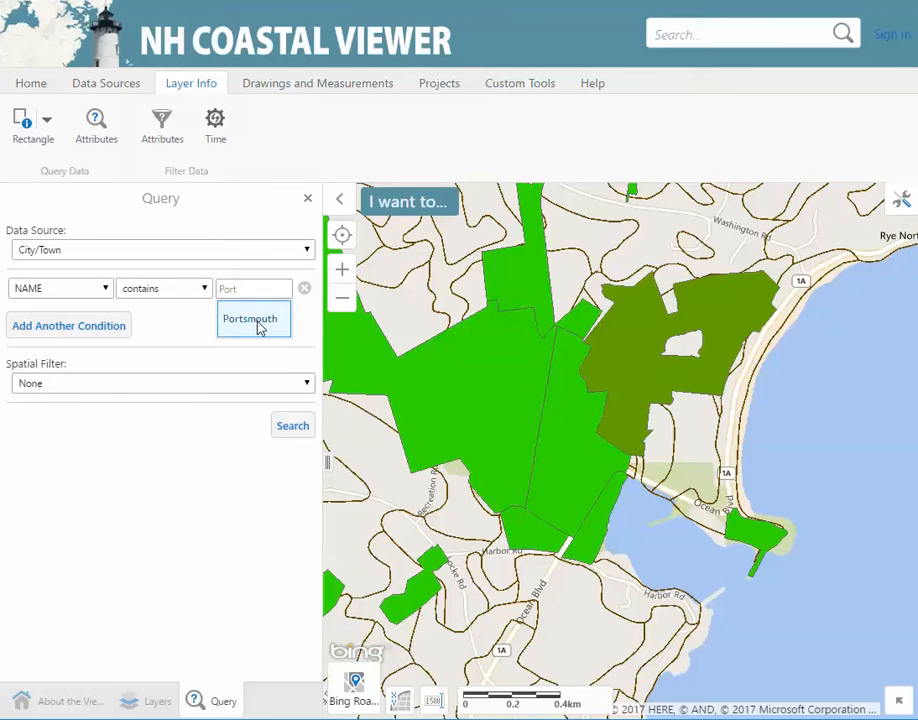
left_click(256, 320)
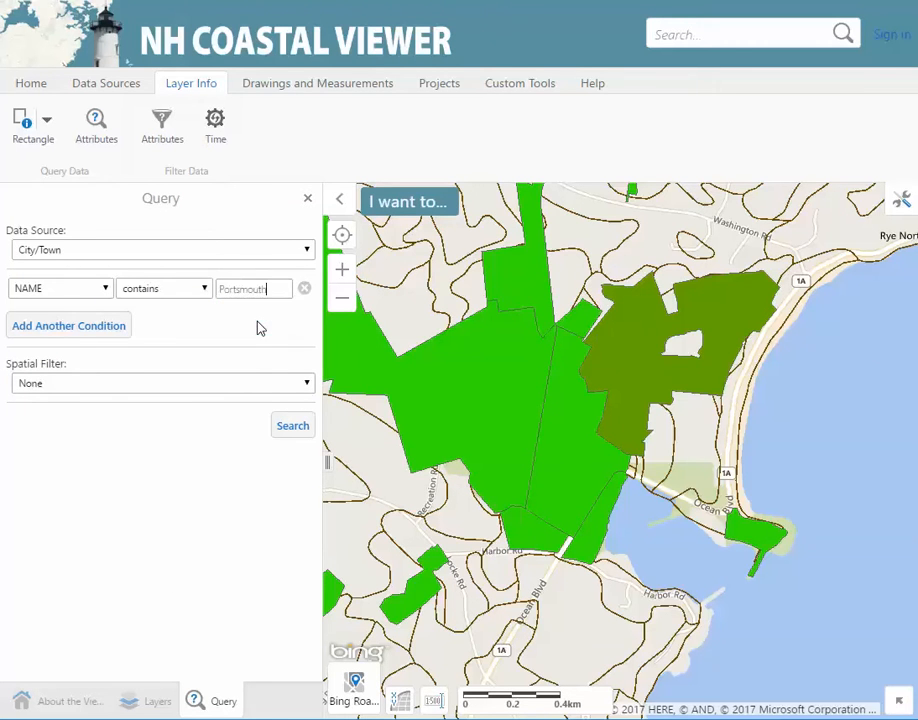
left_click(290, 428)
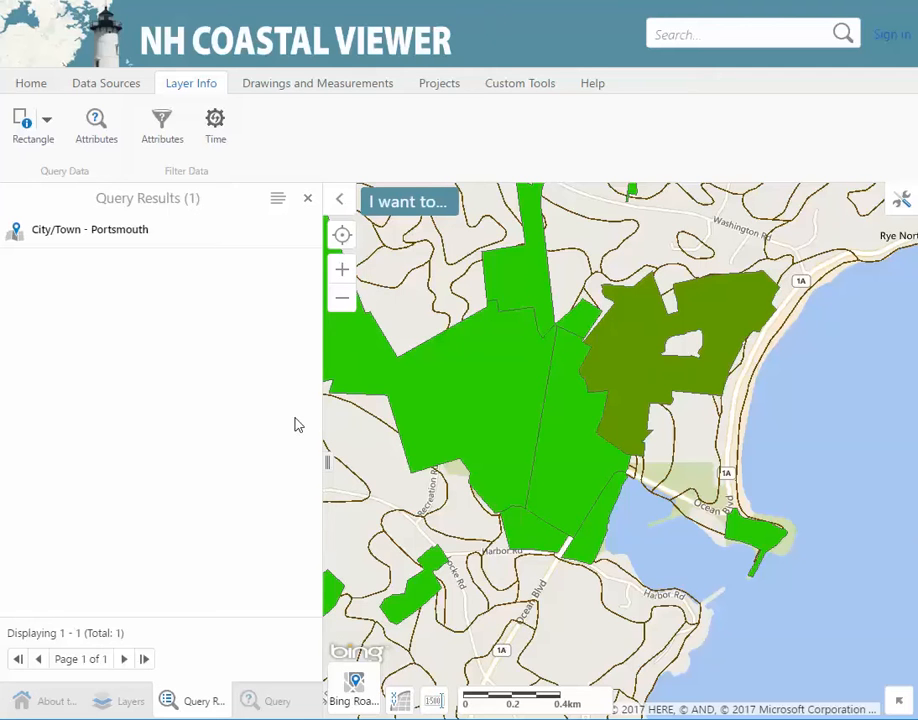
Zoom to the Portsmouth result, close its details, and launch the Clipping Tool from the results
left_click(135, 241)
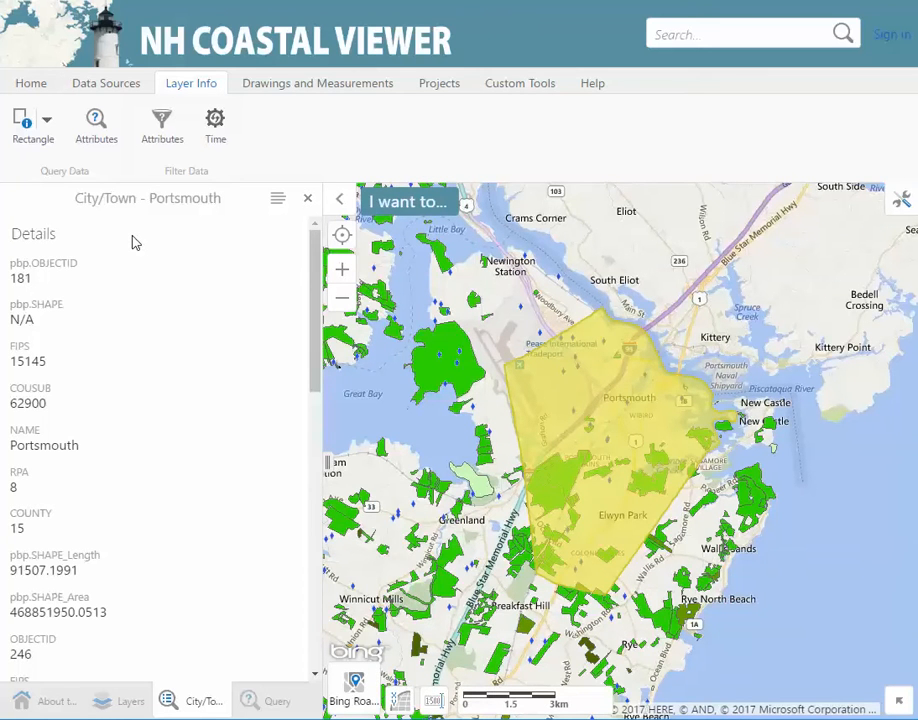
left_click(309, 199)
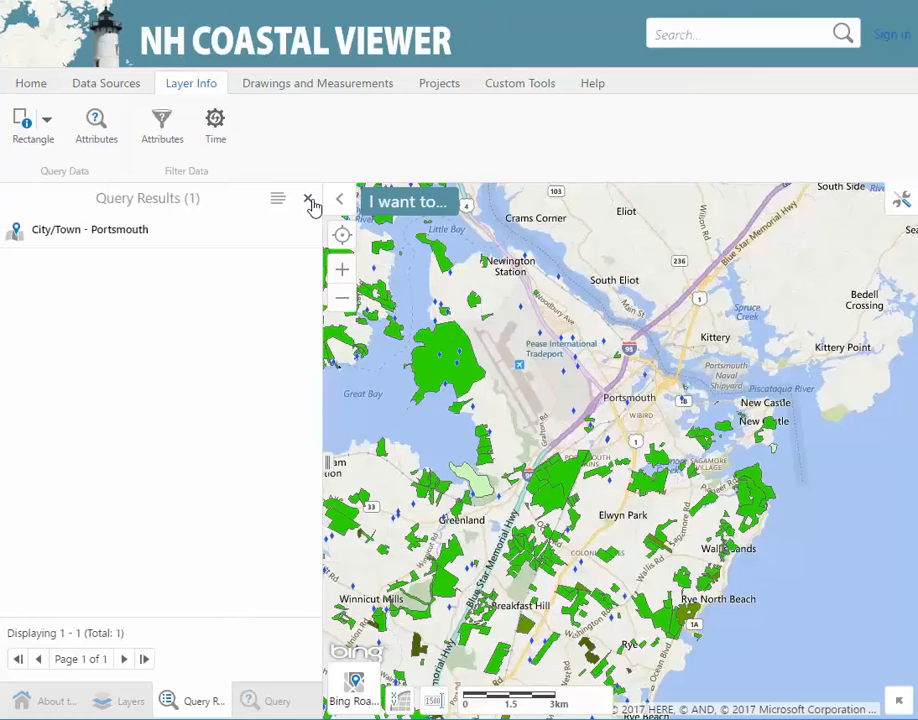
left_click(278, 200)
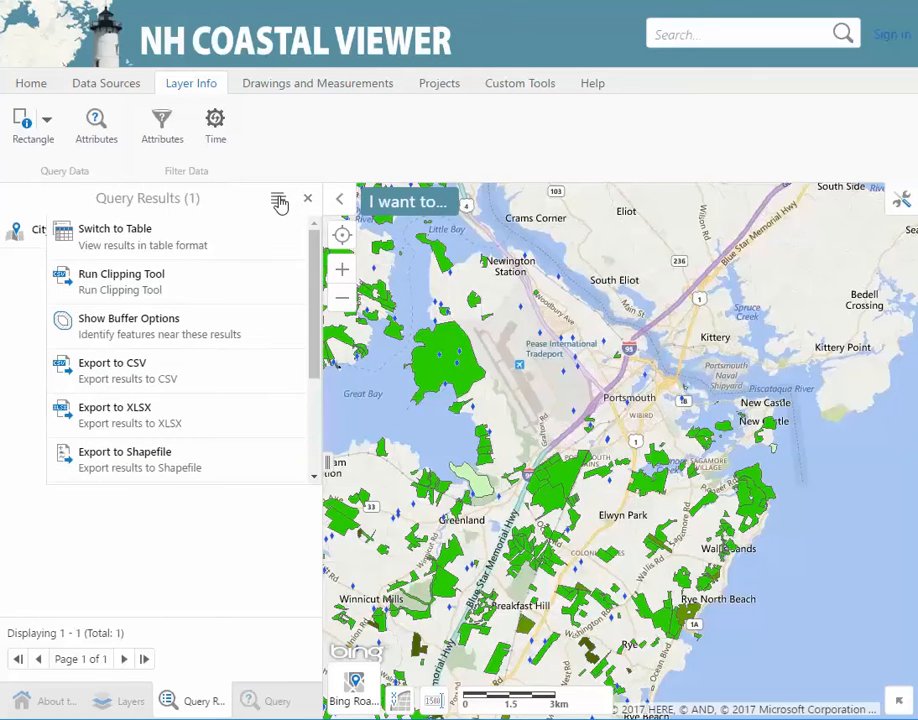
left_click(246, 284)
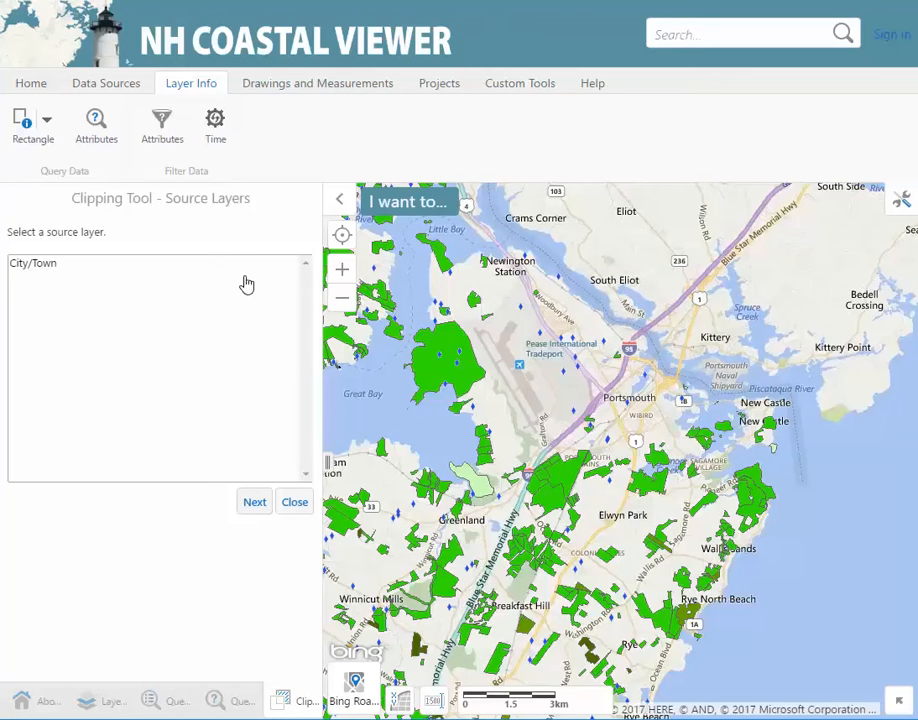
Clip the Dam Inventory layer with City/Town as the source, grouping results by TOWN
left_click(90, 266)
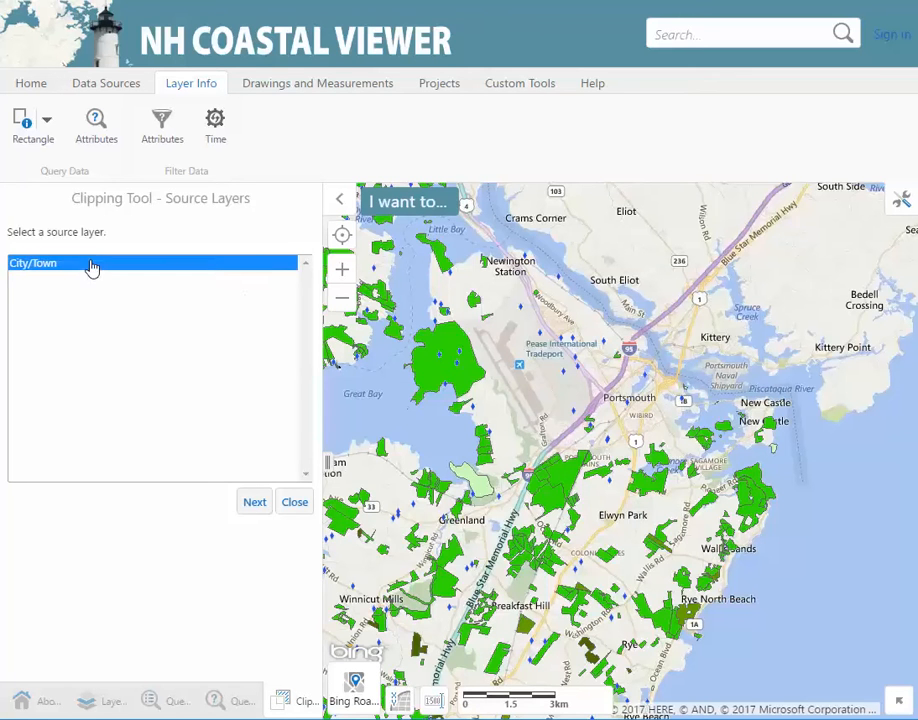
left_click(252, 514)
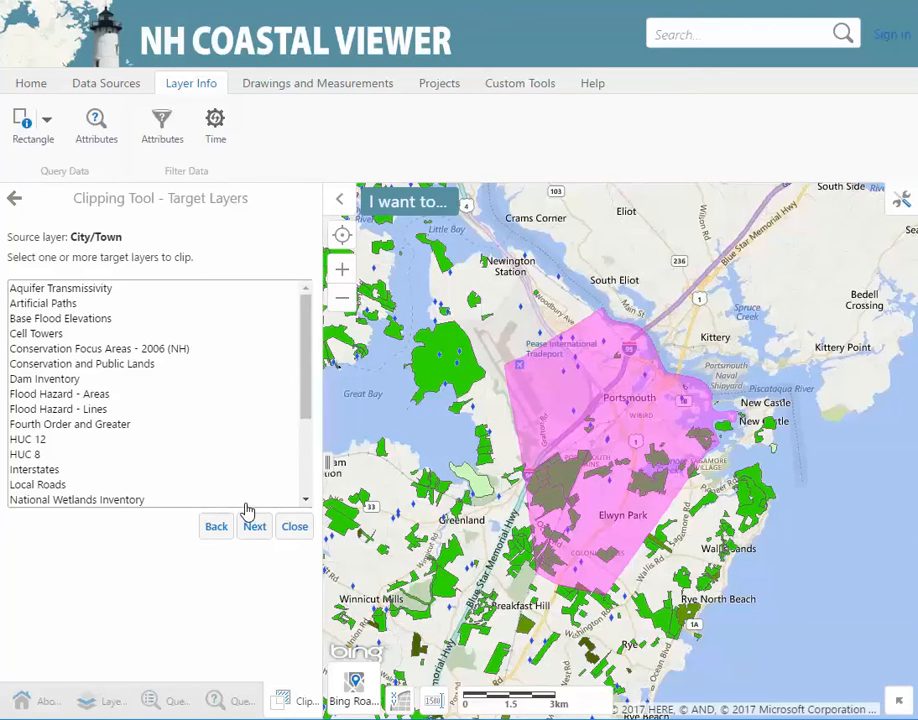
left_click(72, 381)
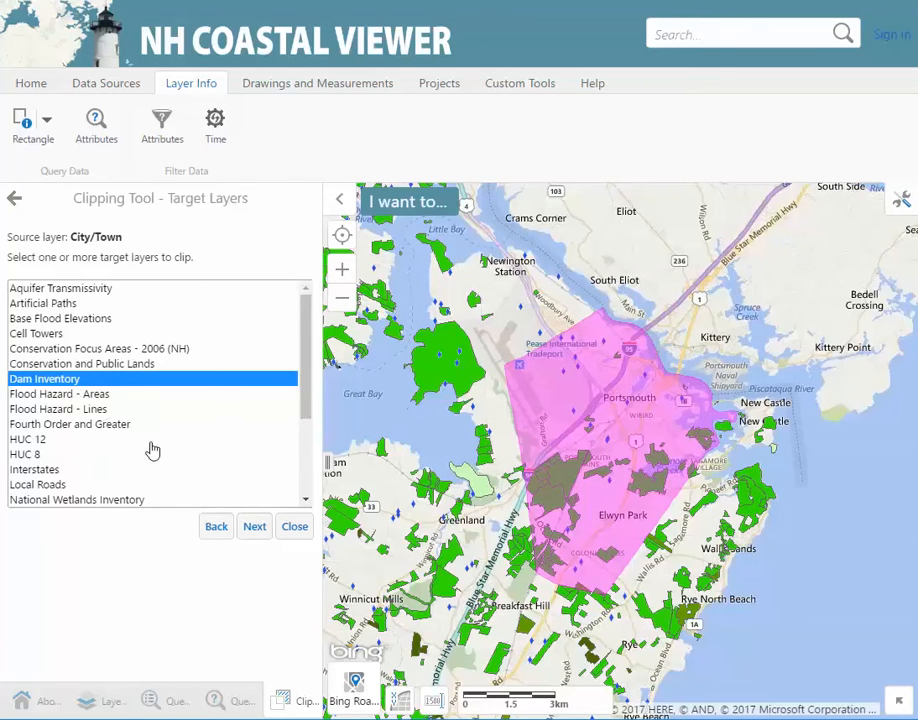
left_click(254, 528)
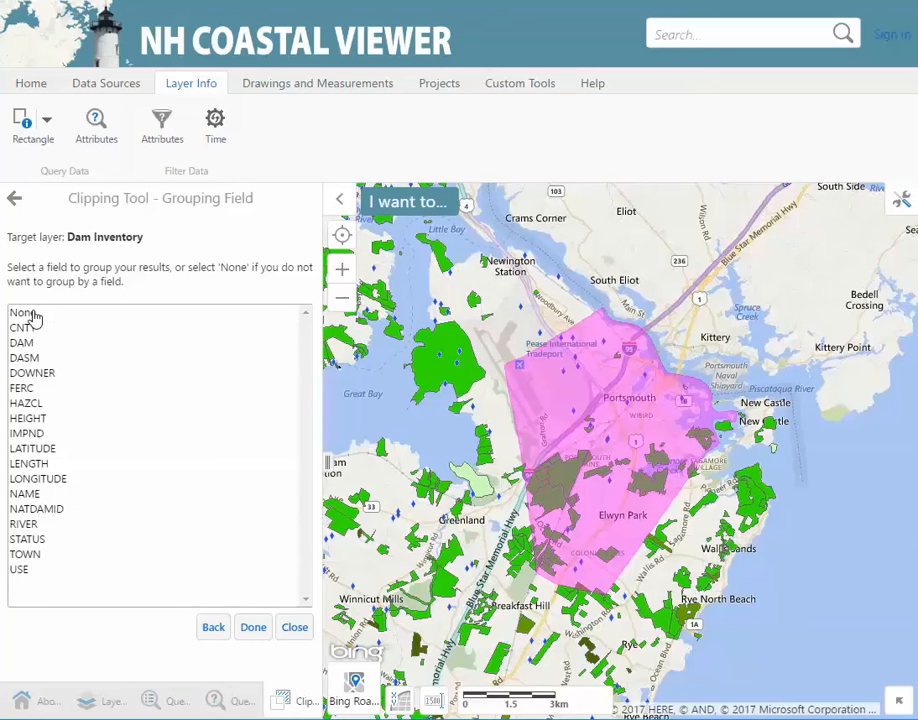
left_click(35, 556)
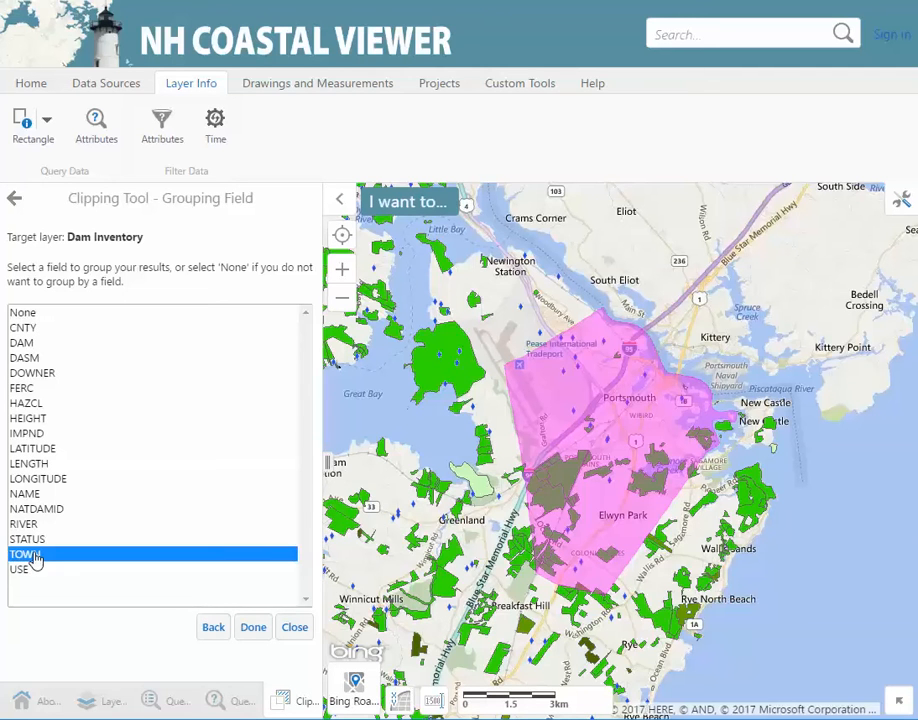
left_click(253, 628)
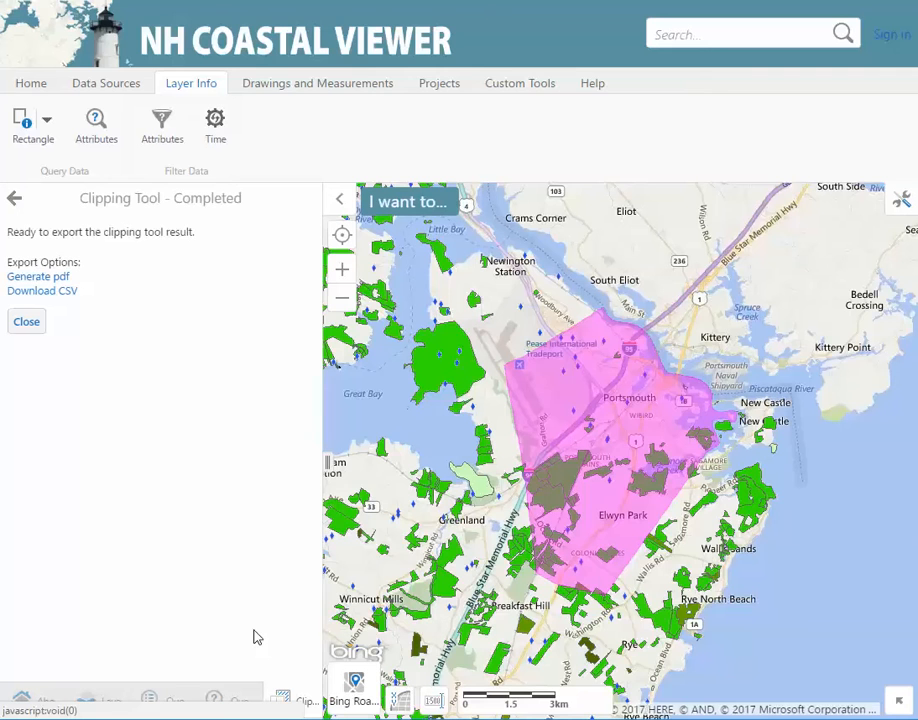
Generate the Dam Inventory clipping results as a PDF, download it, and open the report
left_click(62, 280)
left_click(322, 372)
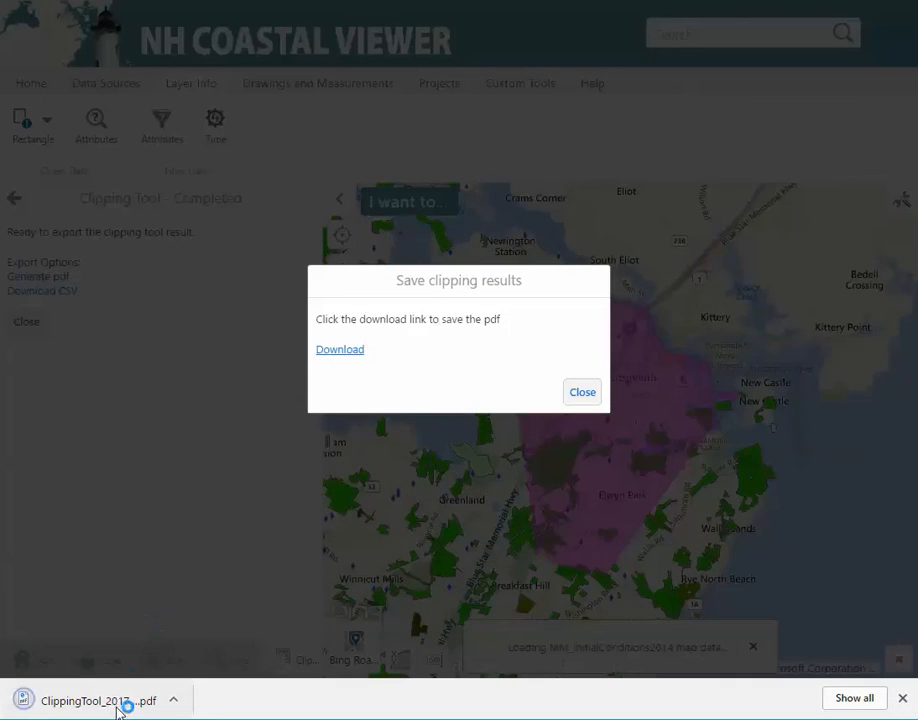
left_click(100, 701)
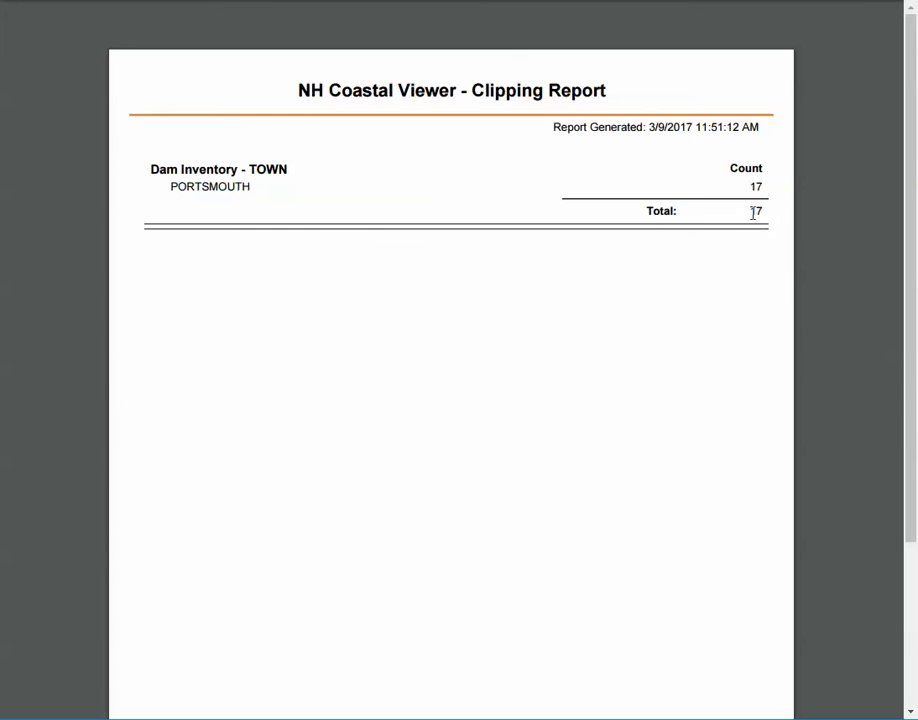
Close the PDF report listing PORTSMOUTH with 17 dams and return to the viewer
key("ctrl+w")
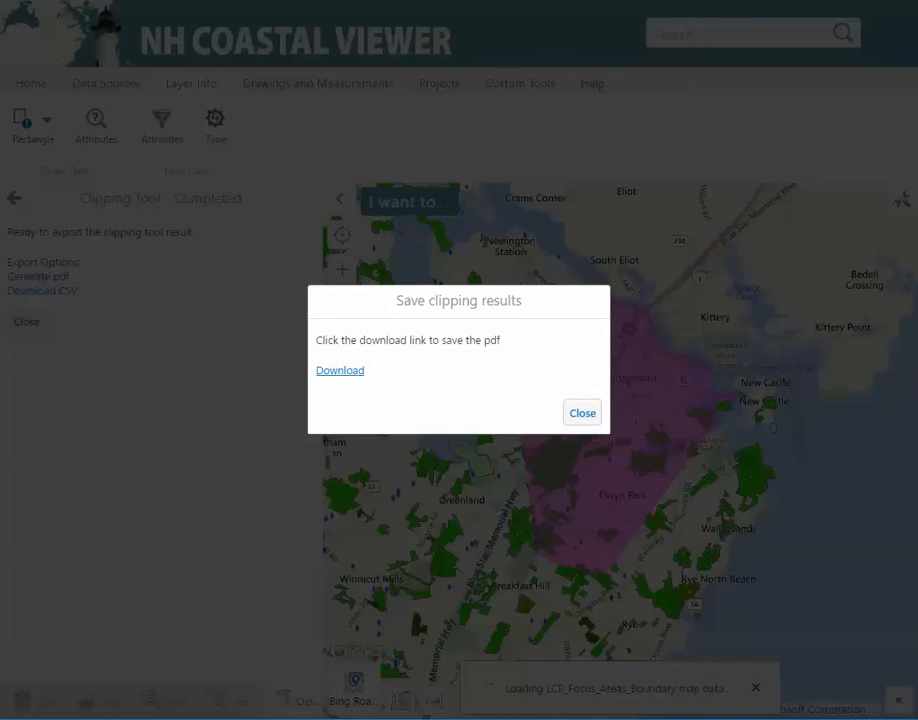
Close the save dialog, Clipping Tool, Query Results and Query panels, then show the Help tools
left_click(576, 420)
left_click(27, 322)
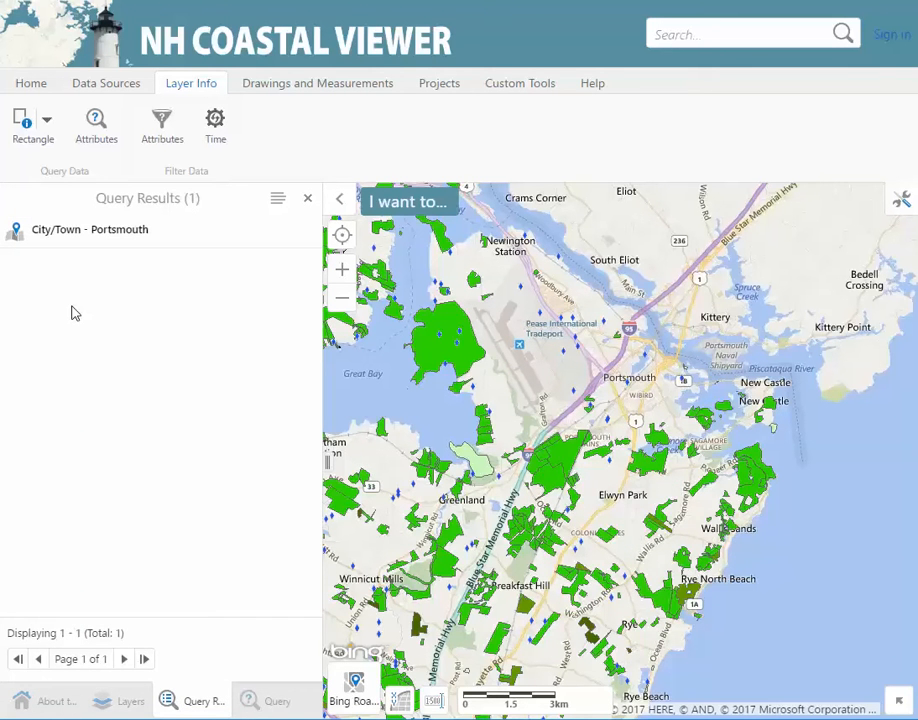
left_click(307, 199)
left_click(307, 201)
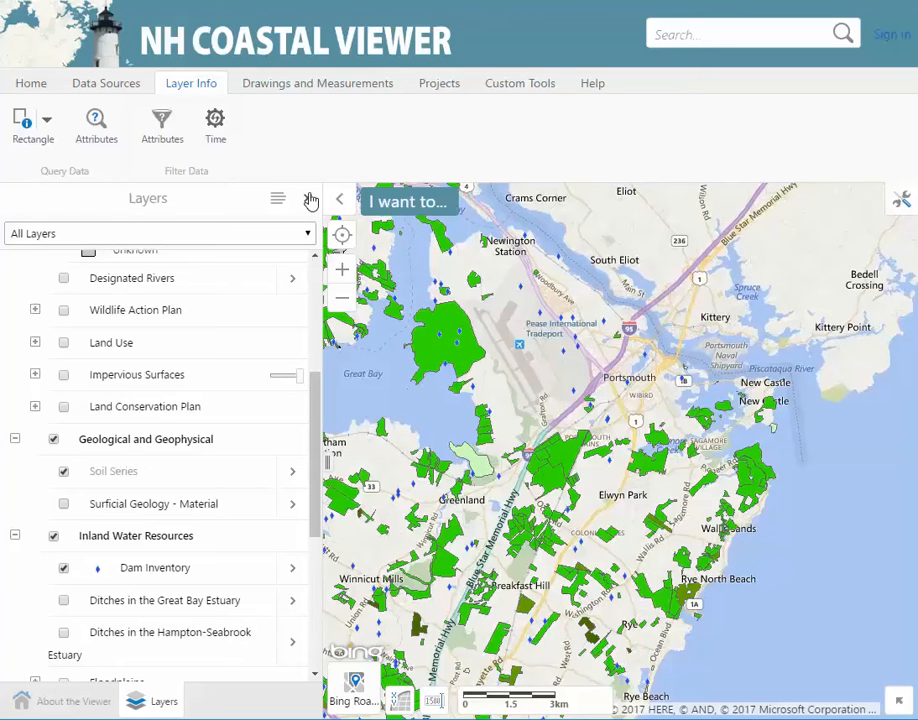
left_click(596, 88)
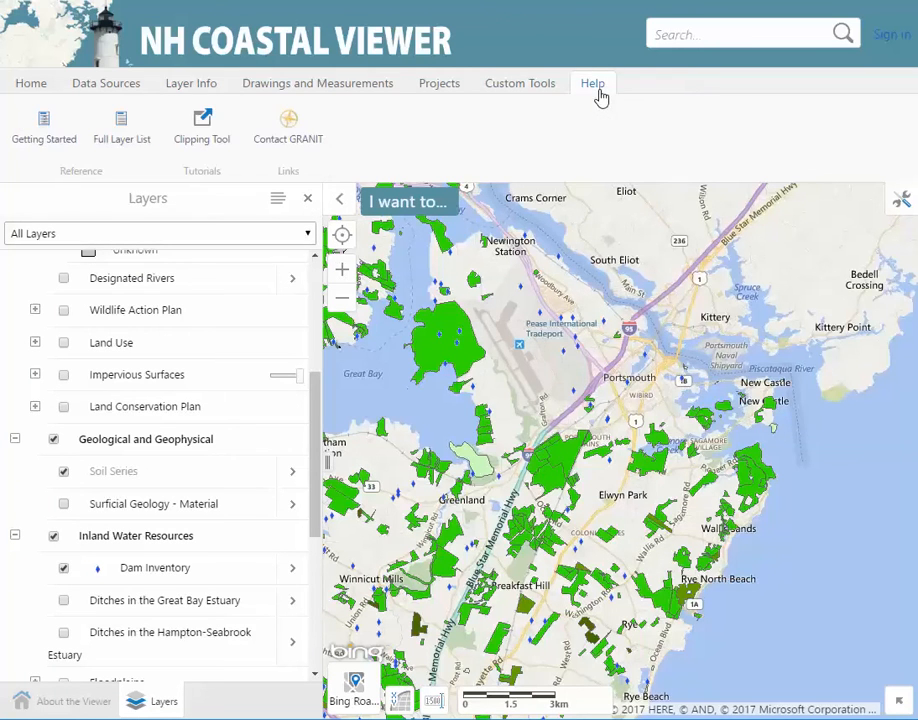